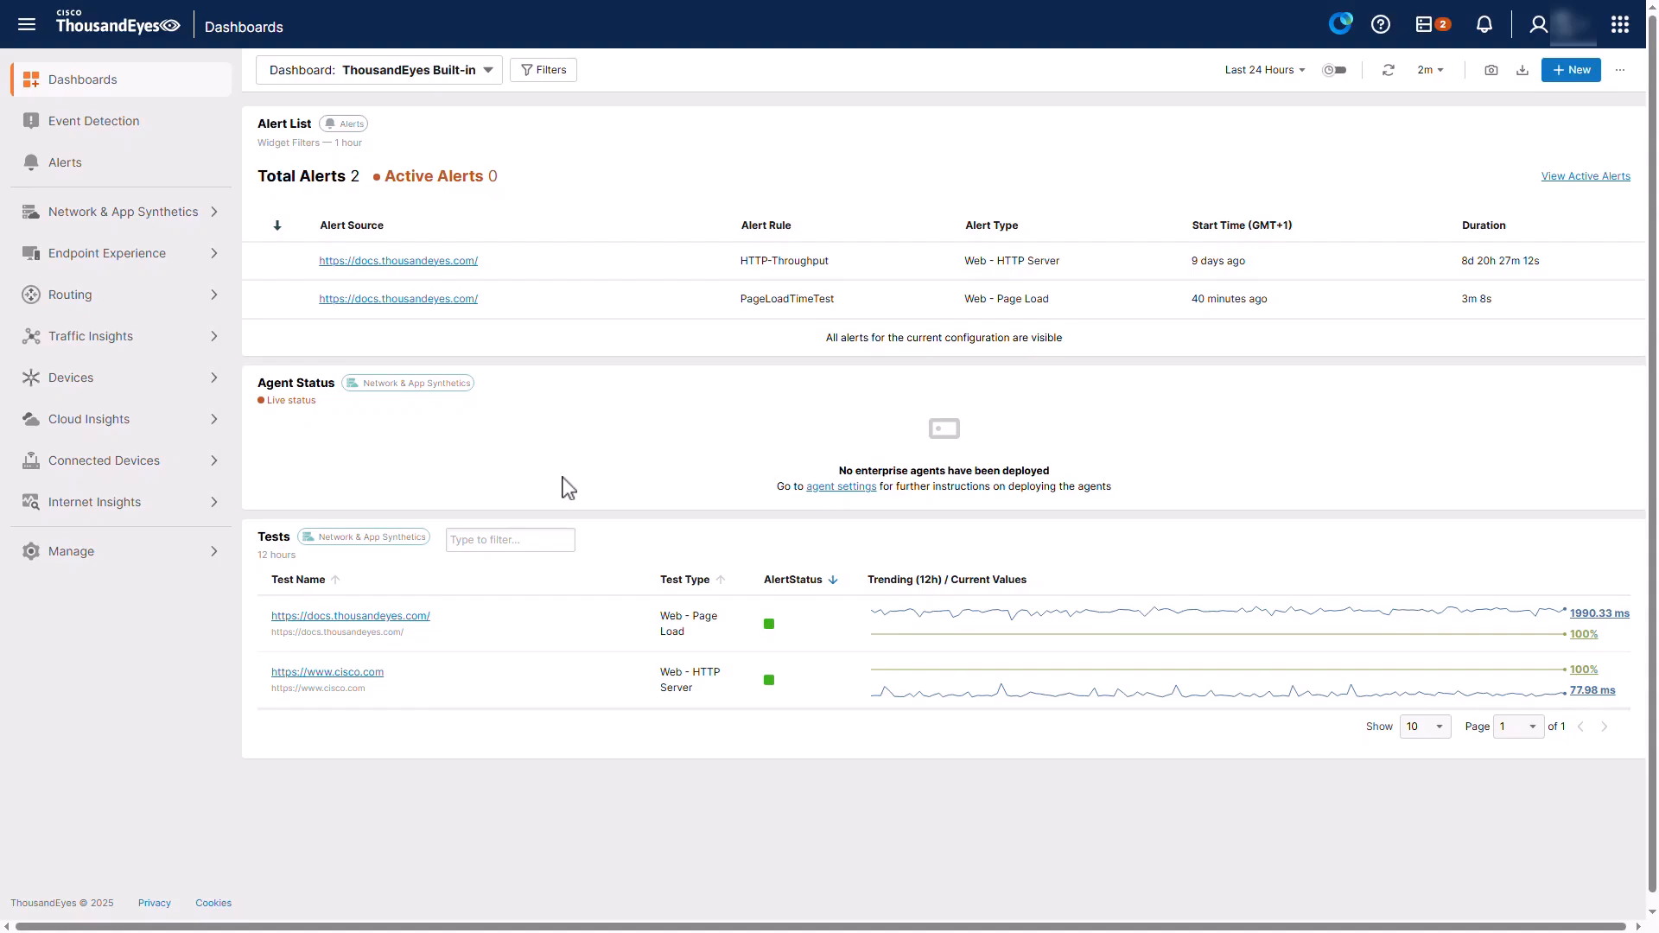
From Agent Settings, add a new Enterprise Agent using the Cisco Devices > Catalyst Switching option
{"action": "left_click", "coordinate": [174, 215]}
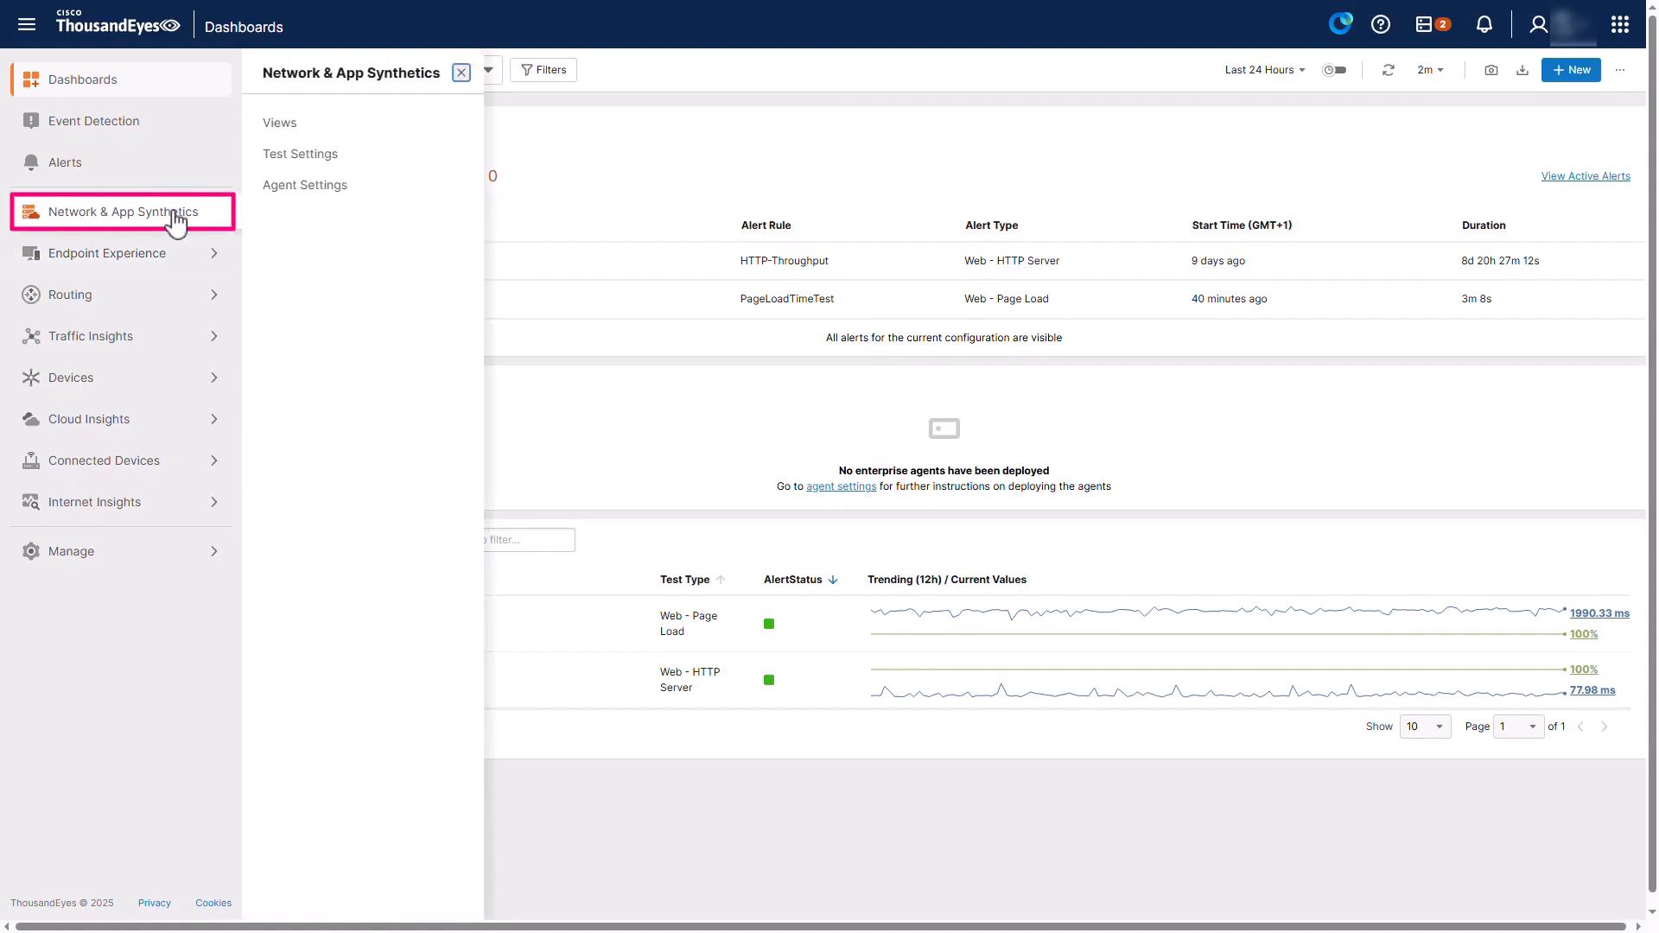
{"action": "left_click", "coordinate": [359, 194]}
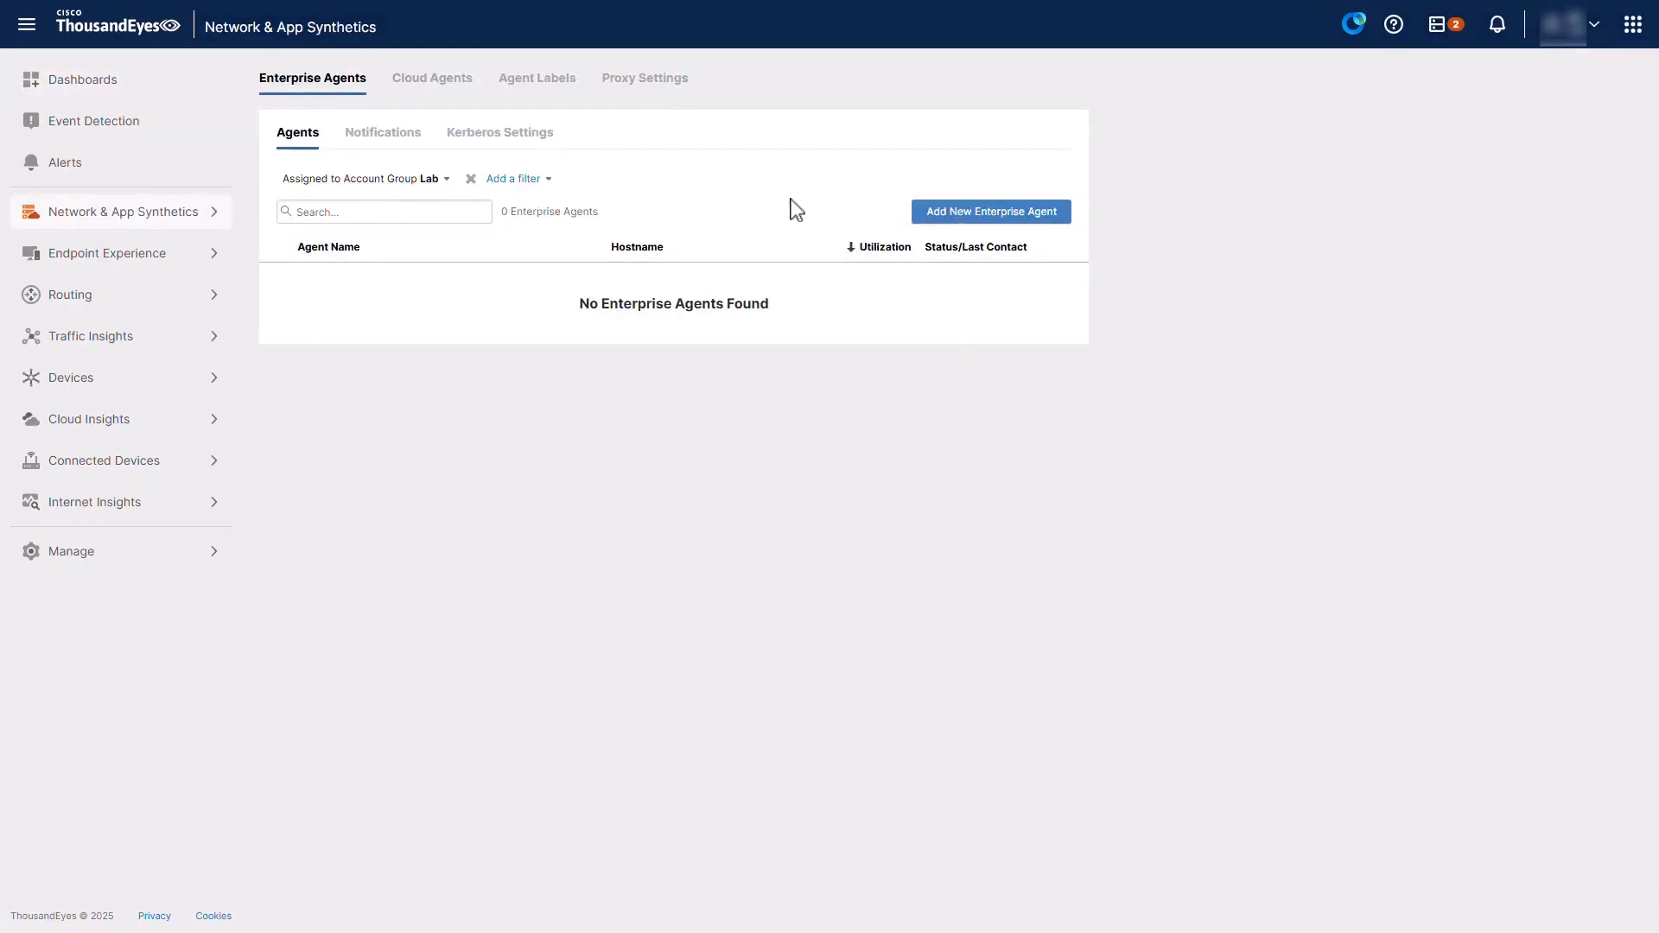
{"action": "left_click", "coordinate": [1063, 216]}
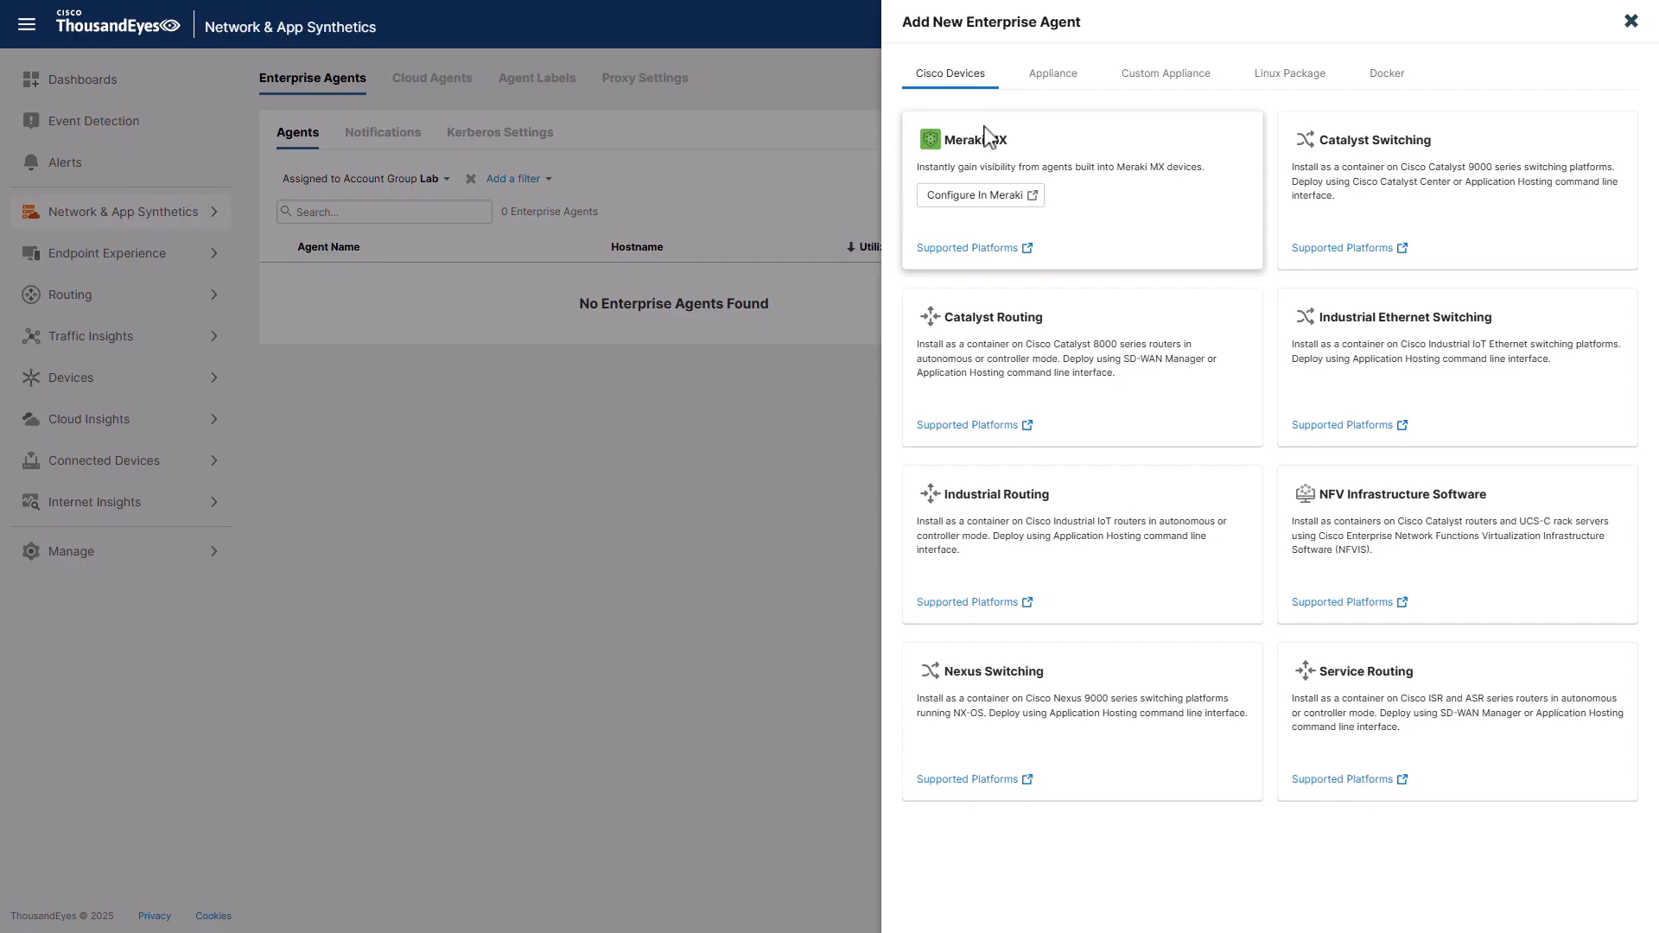
{"action": "left_click", "coordinate": [980, 86]}
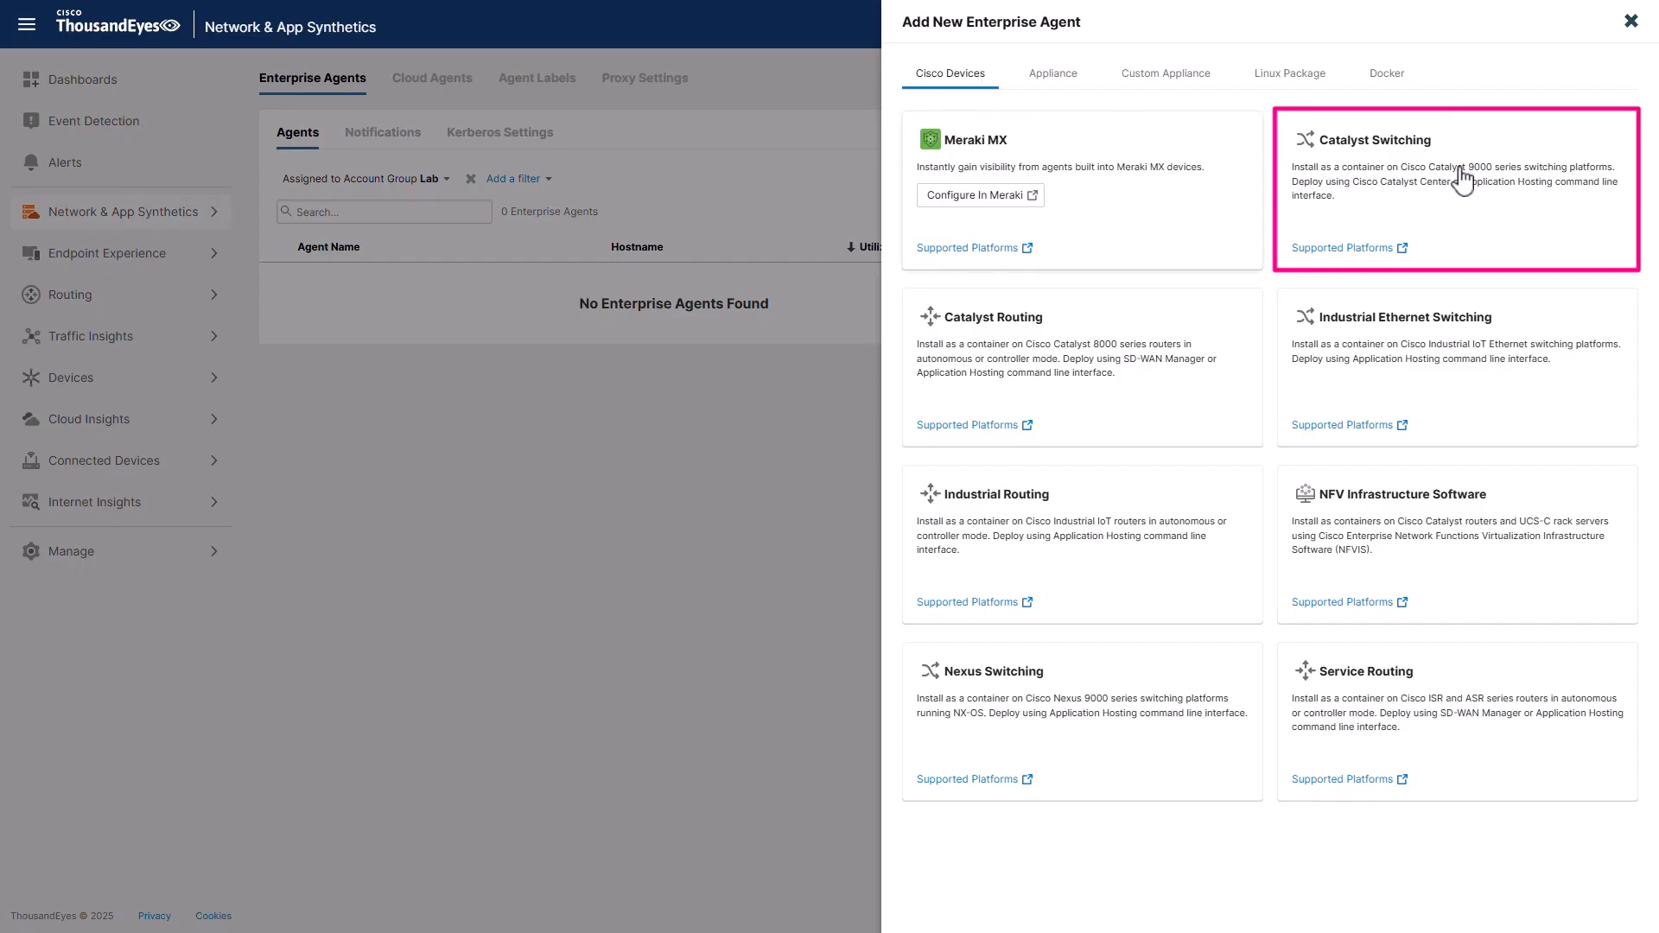
{"action": "left_click", "coordinate": [1359, 174]}
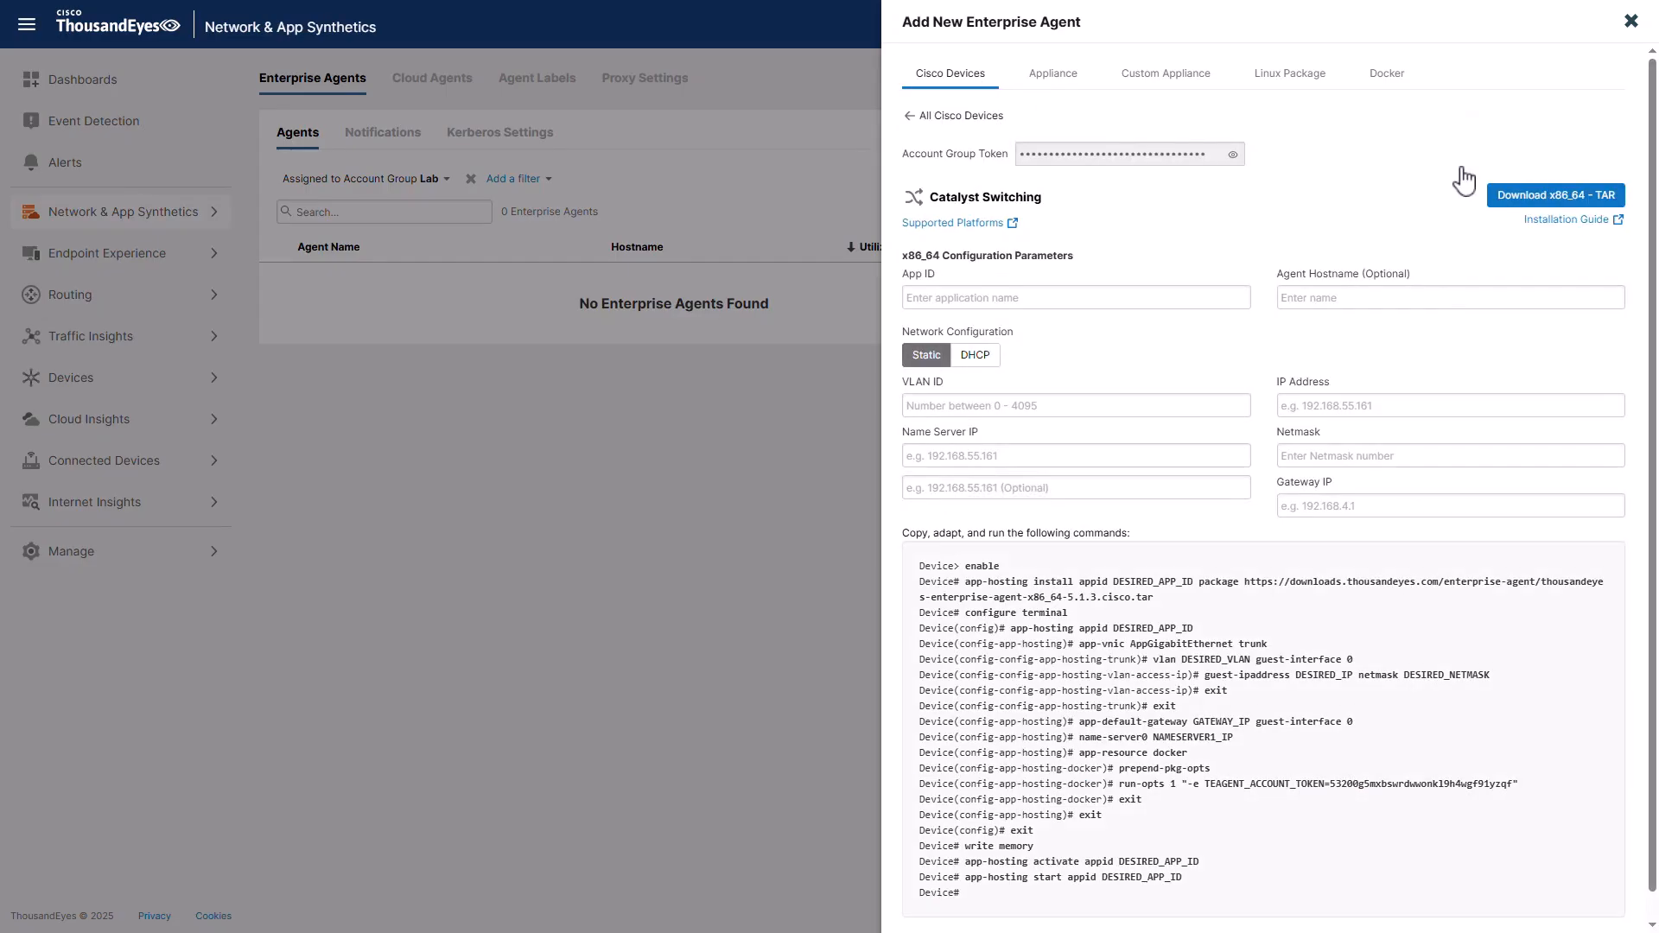
Download the x86_64 agent TAR, upload it to App Hosting, and open the ThousandEyes app card
{"action": "left_click", "coordinate": [1503, 204]}
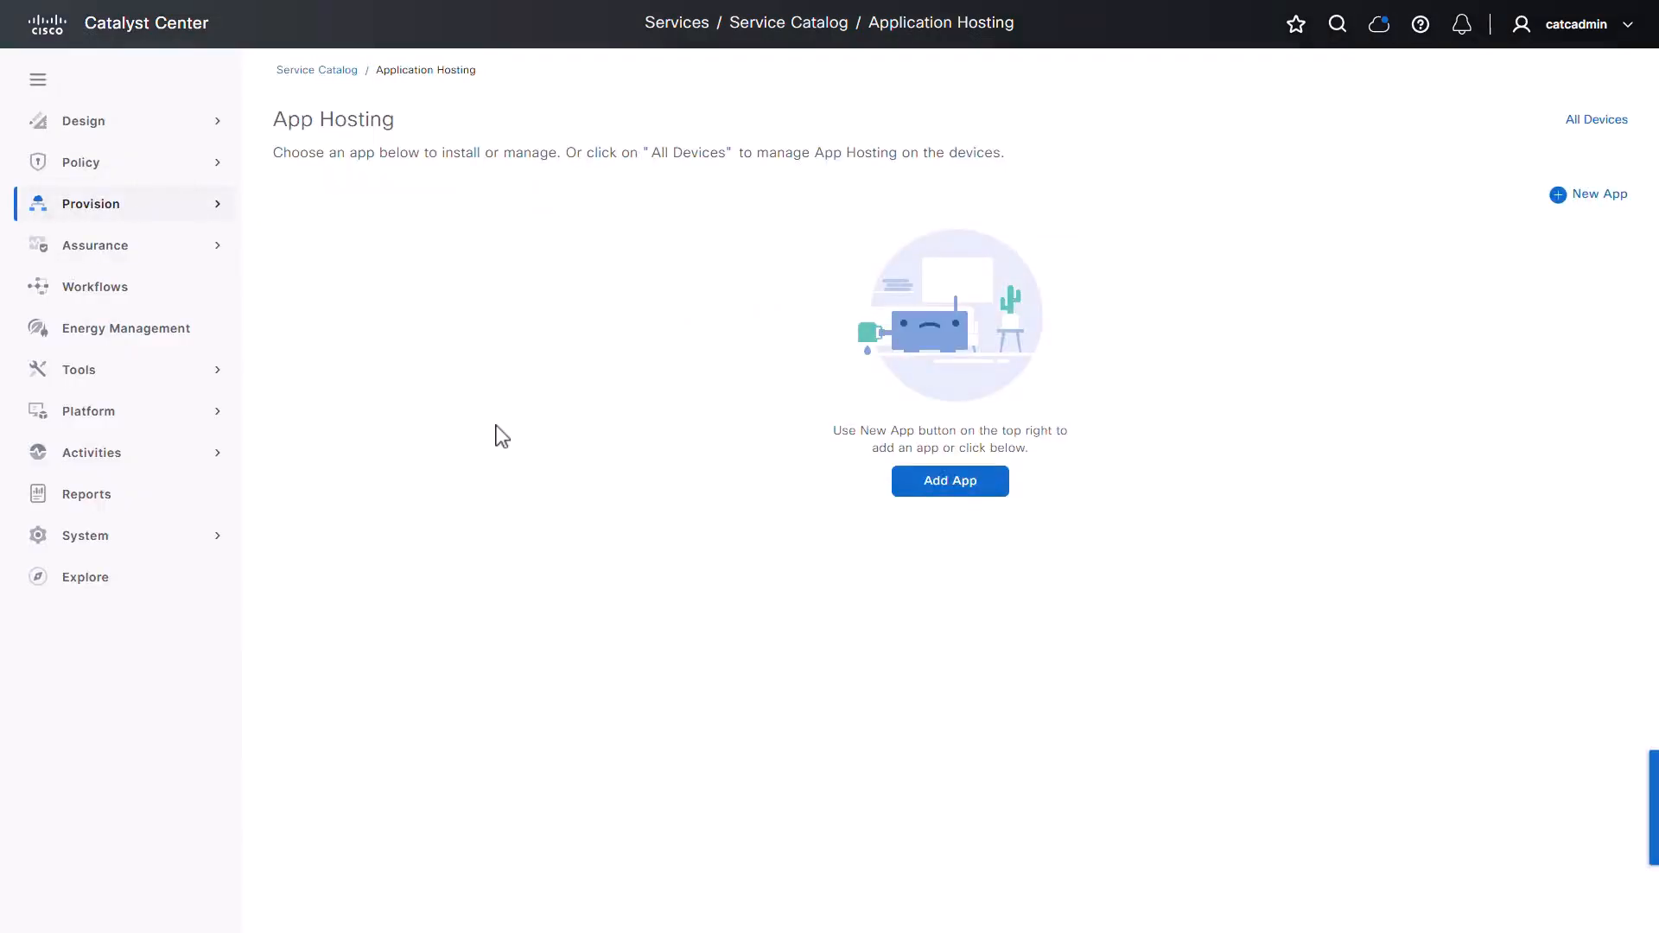
{"action": "left_click", "coordinate": [1002, 496]}
{"action": "left_click", "coordinate": [744, 429]}
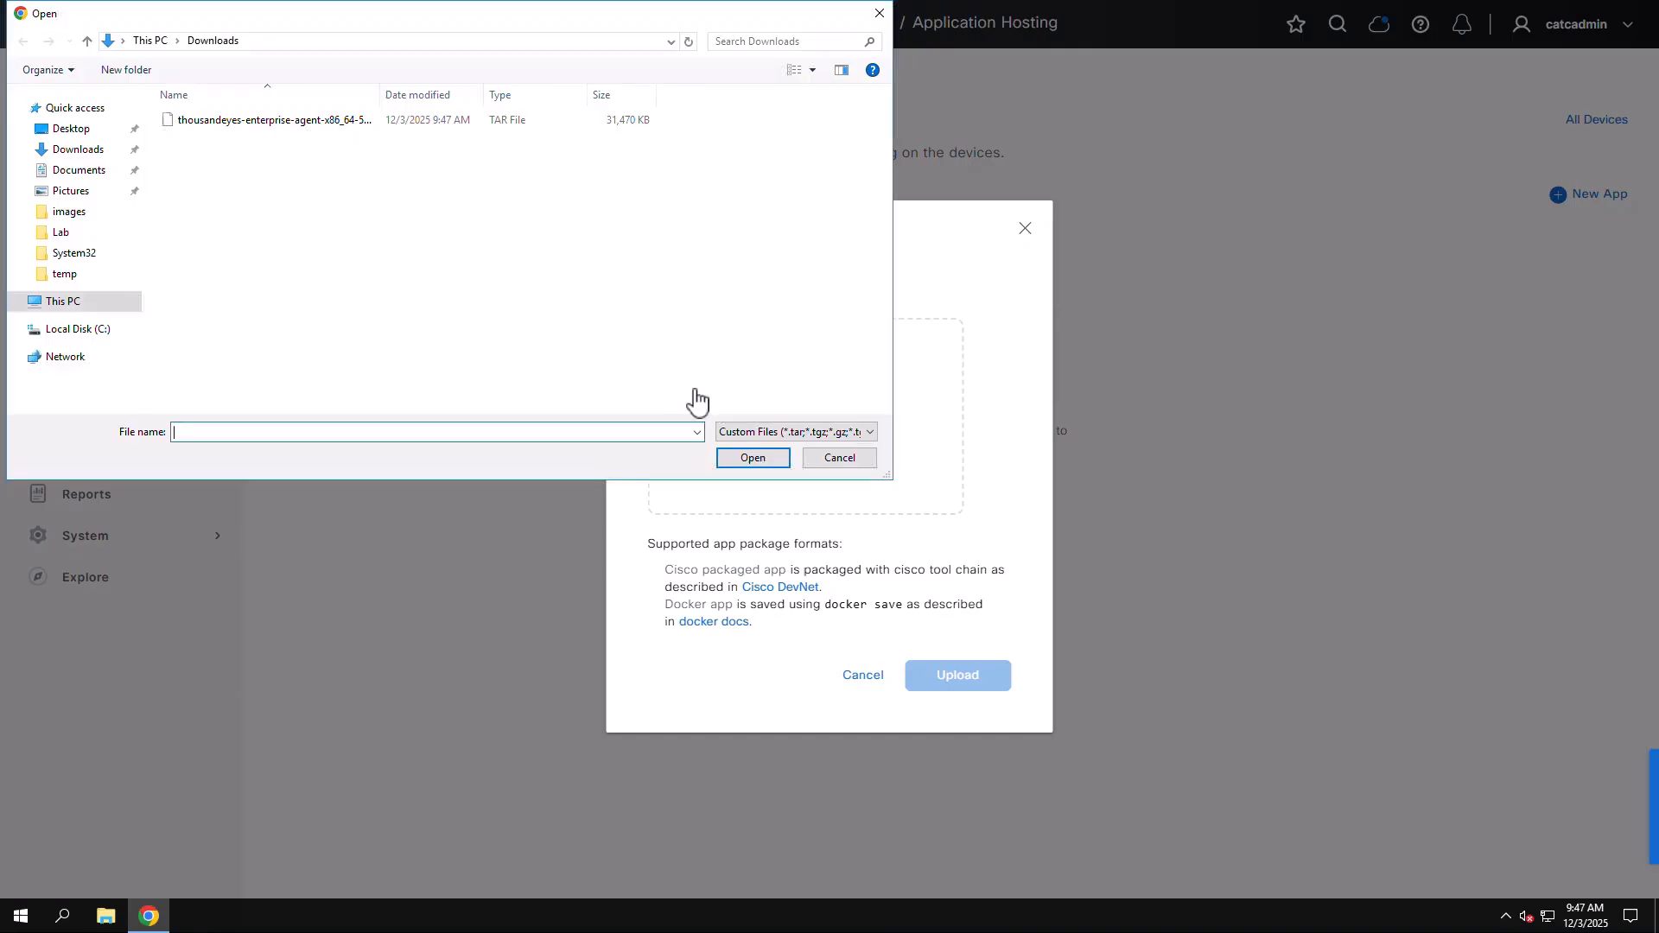
{"action": "double_click", "coordinate": [234, 120]}
{"action": "left_click", "coordinate": [957, 710]}
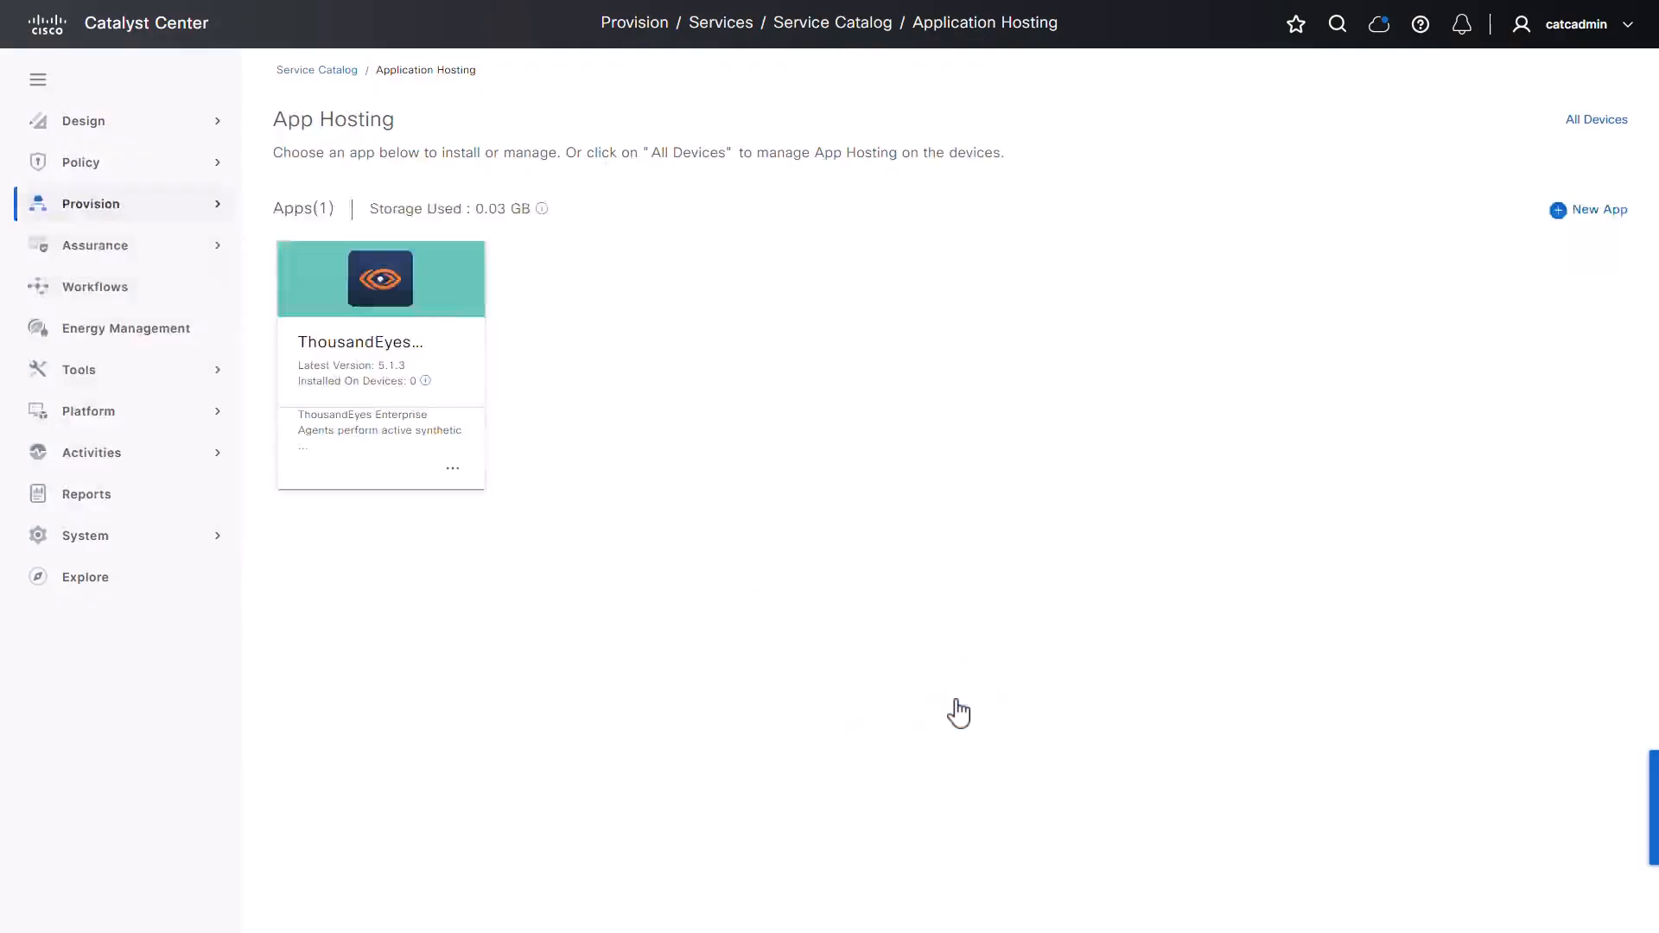
{"action": "left_click", "coordinate": [445, 289]}
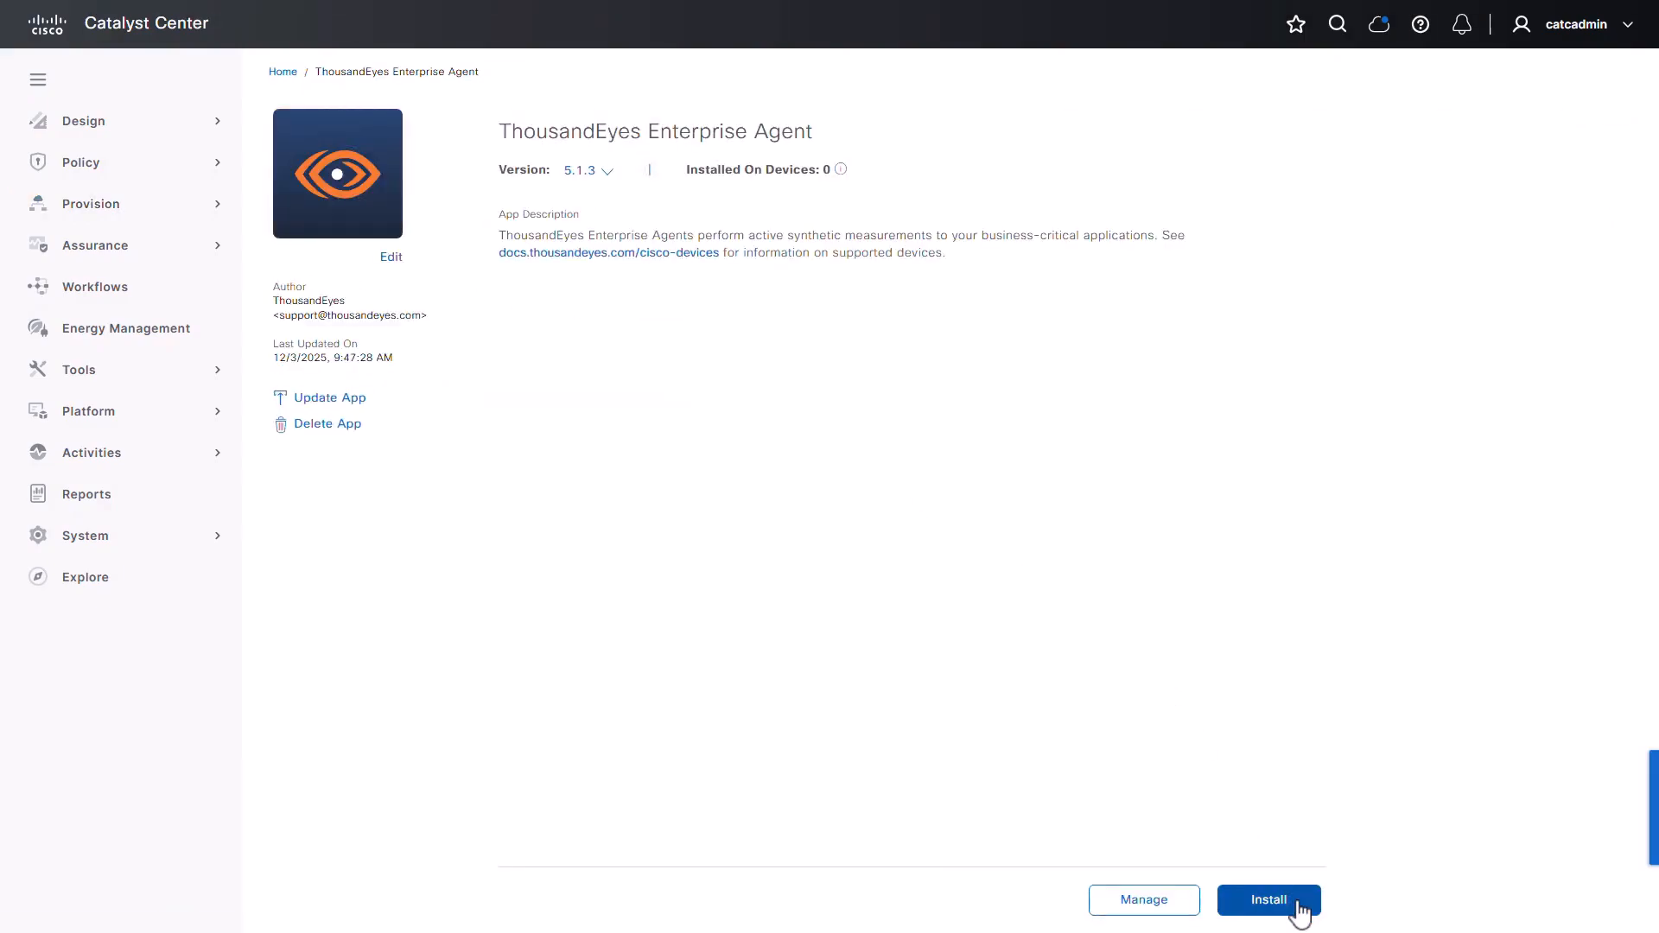
Start installing the ThousandEyes app and begin the login, verifying the device authentication code
{"action": "left_click", "coordinate": [1298, 908]}
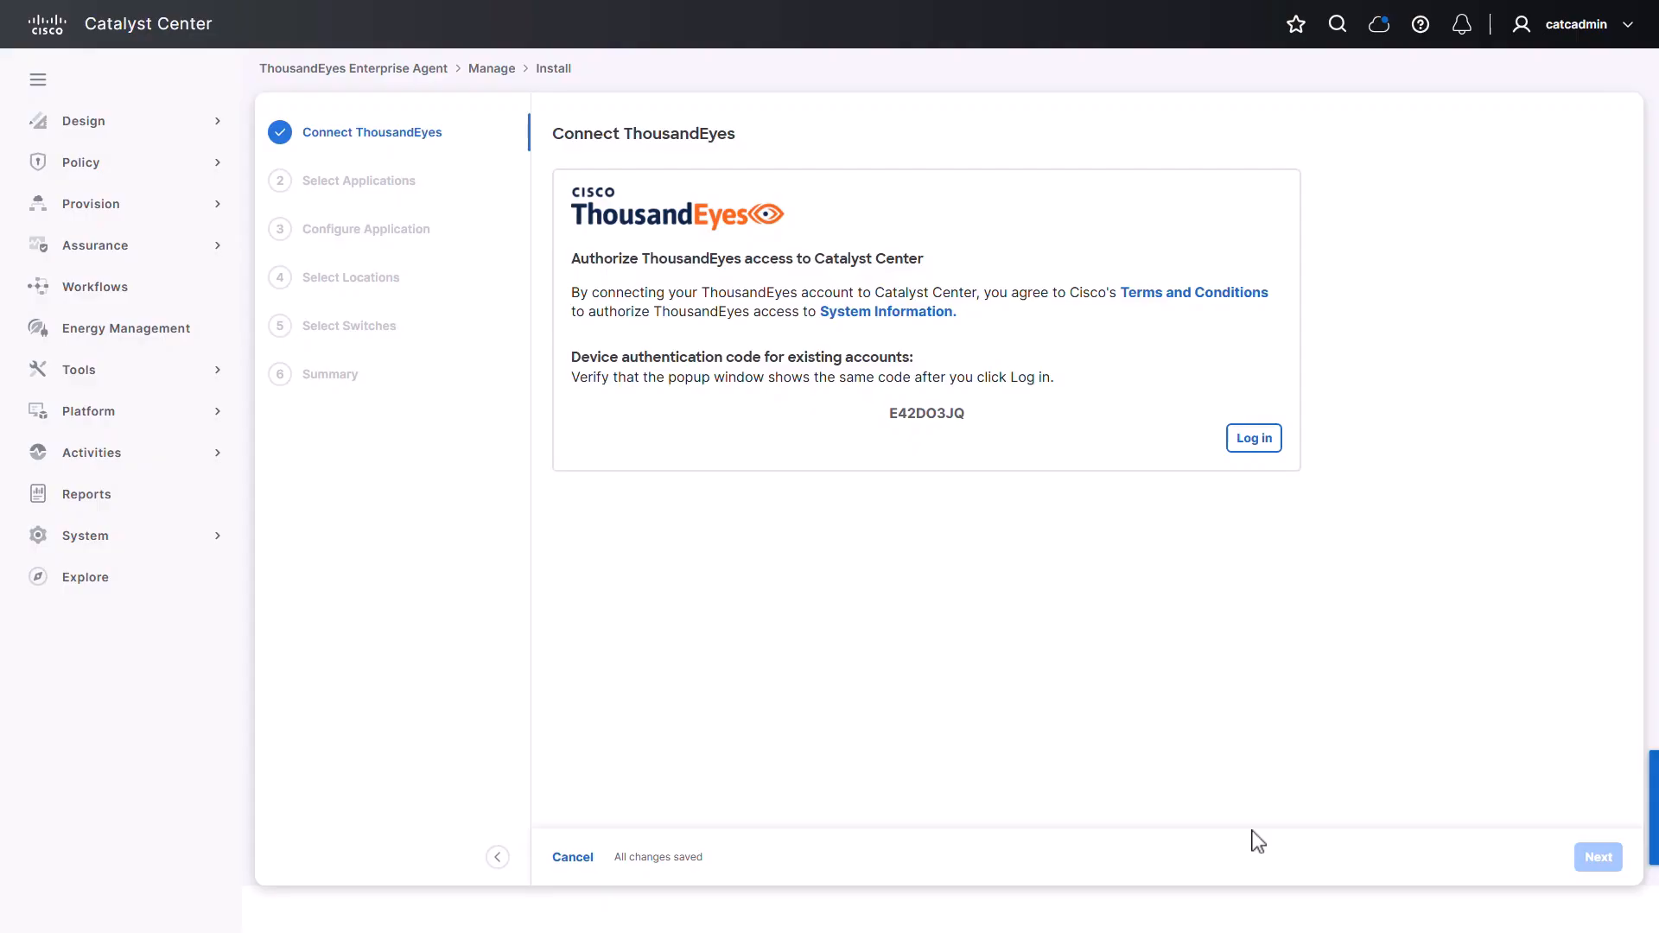
{"action": "left_click", "coordinate": [1254, 439]}
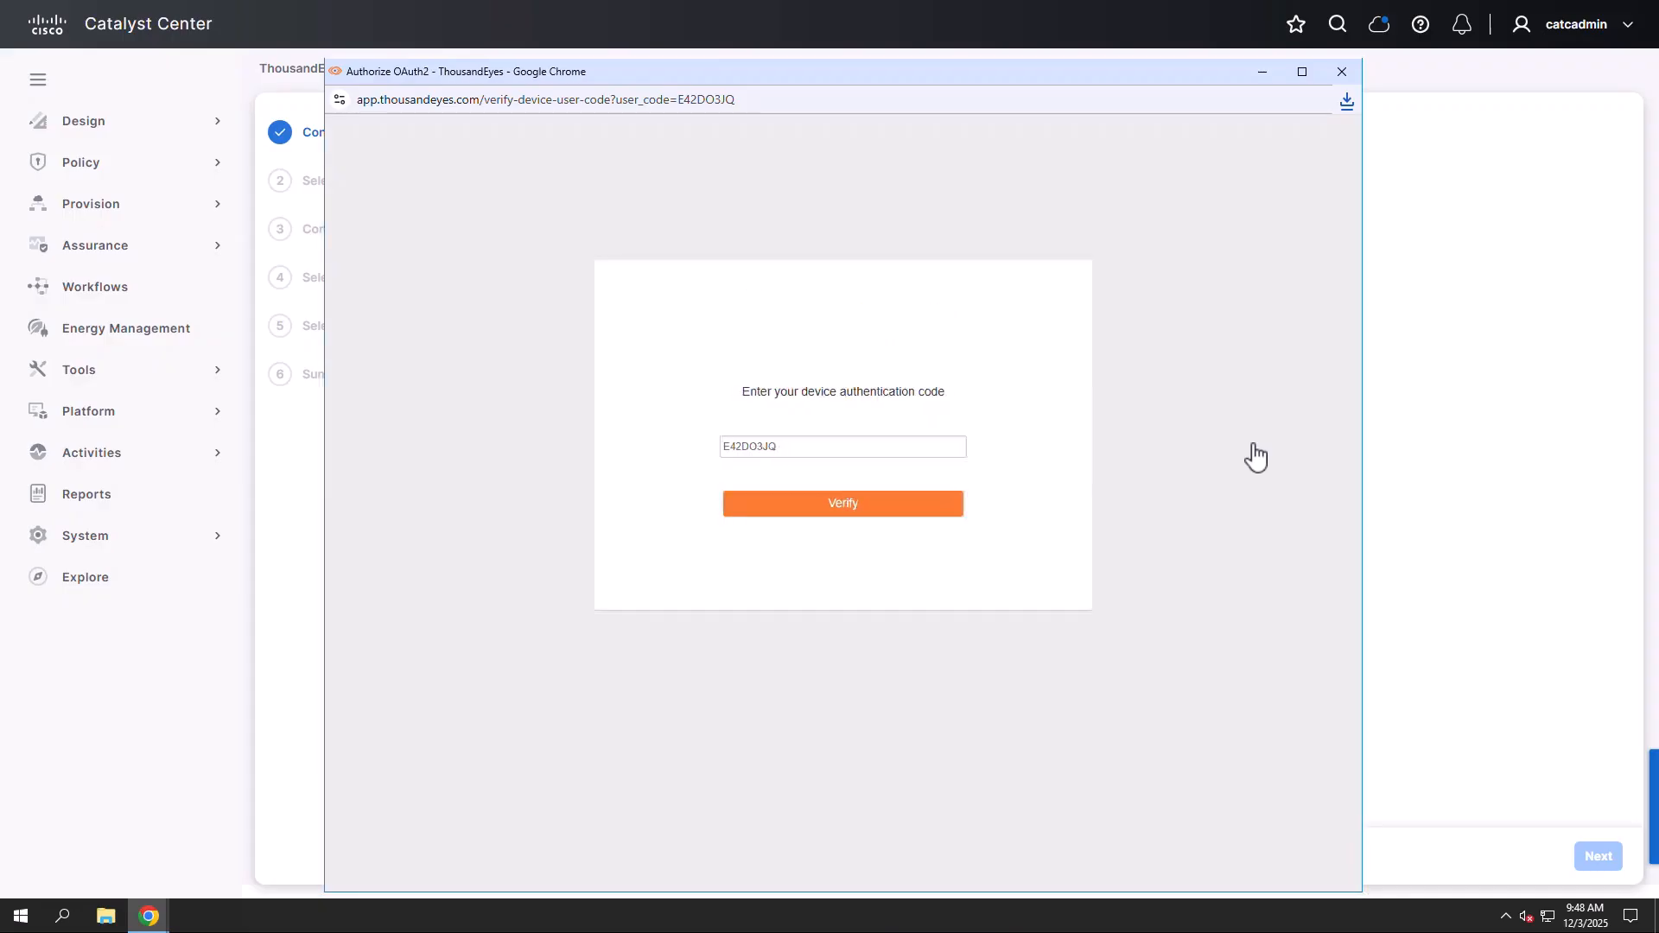
{"action": "left_click", "coordinate": [918, 509]}
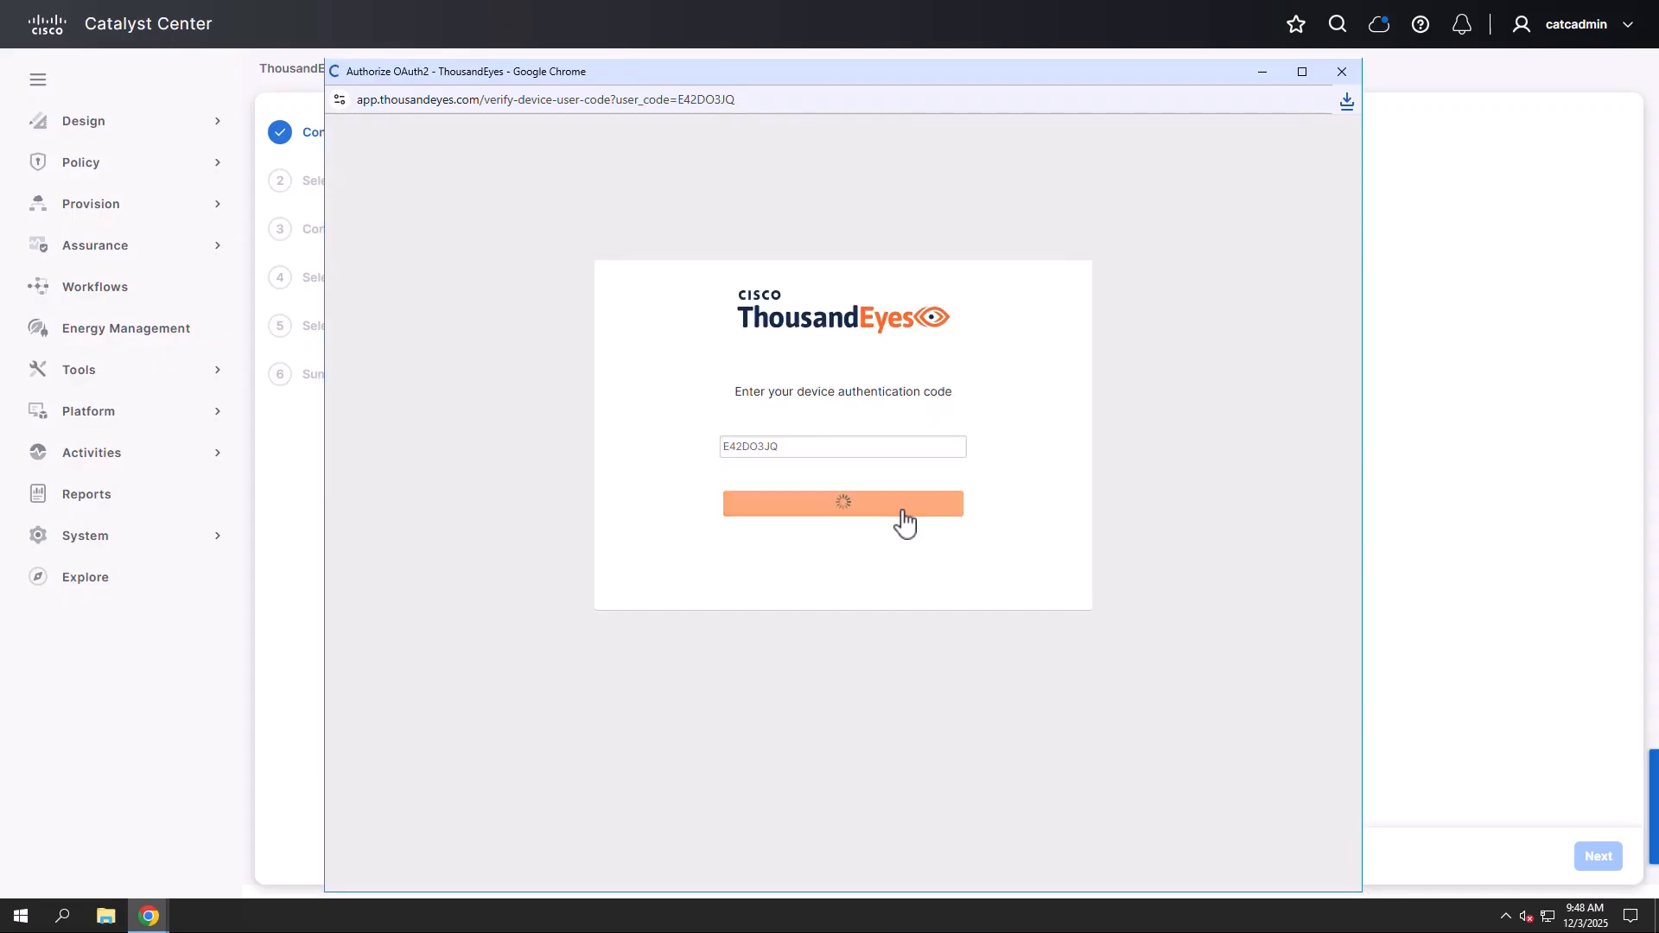
Sign in to ThousandEyes with the account e-mail and password, and authorize Catalyst Center's access
{"action": "left_click", "coordinate": [883, 437]}
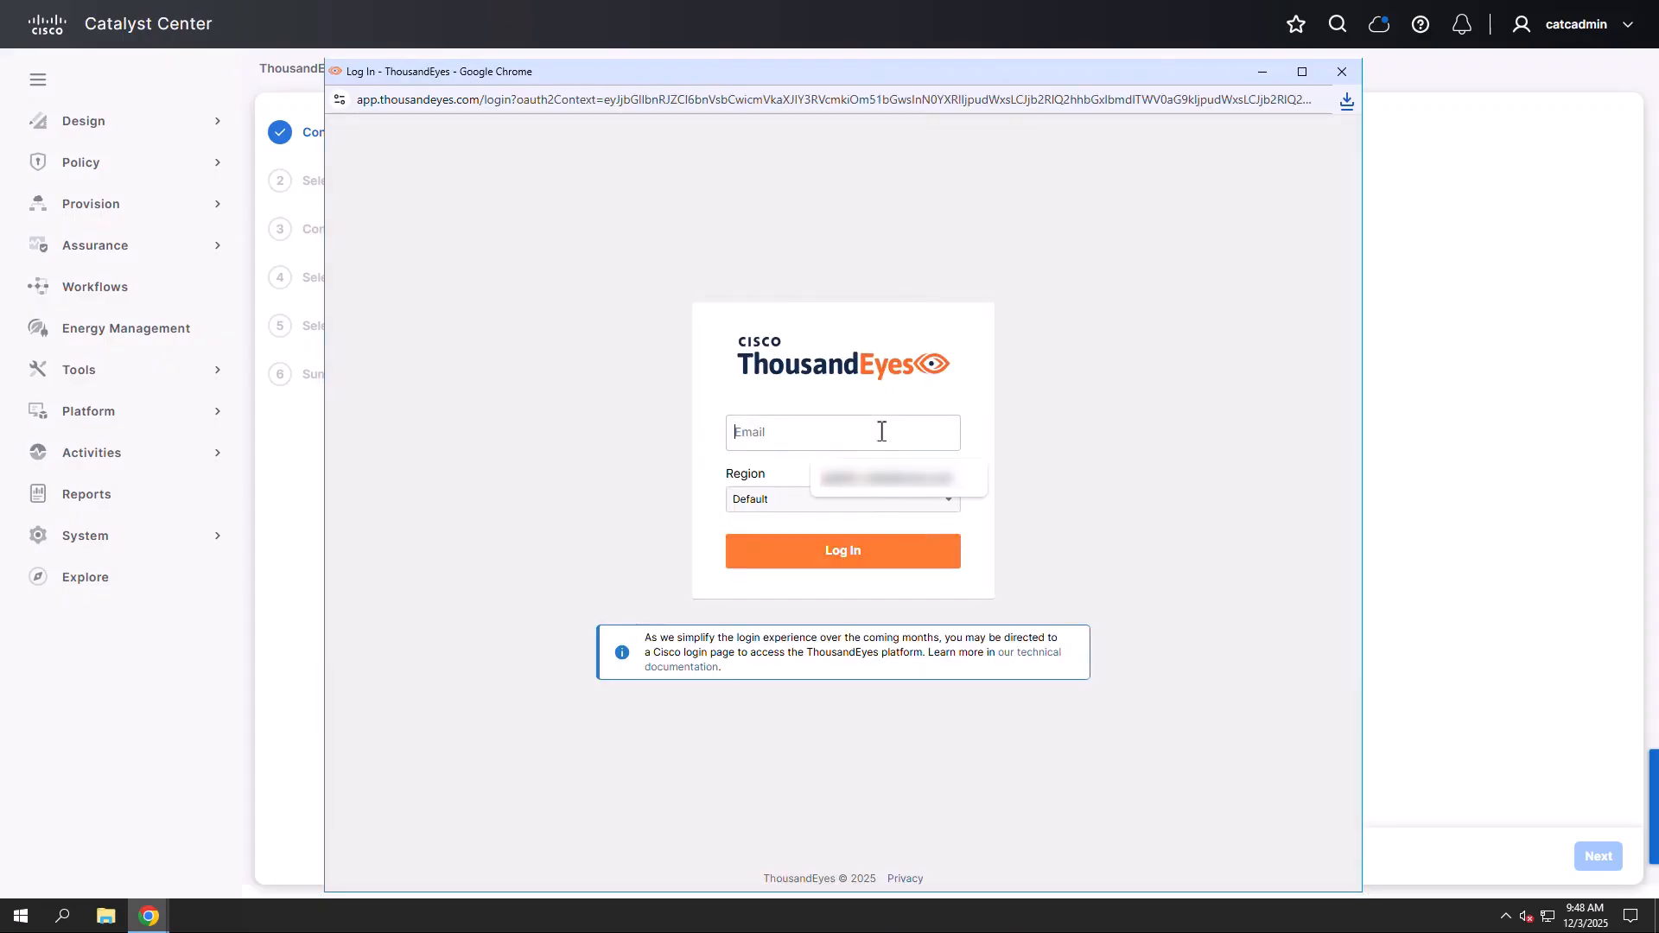
{"action": "left_click", "coordinate": [878, 490]}
{"action": "left_click", "coordinate": [872, 557]}
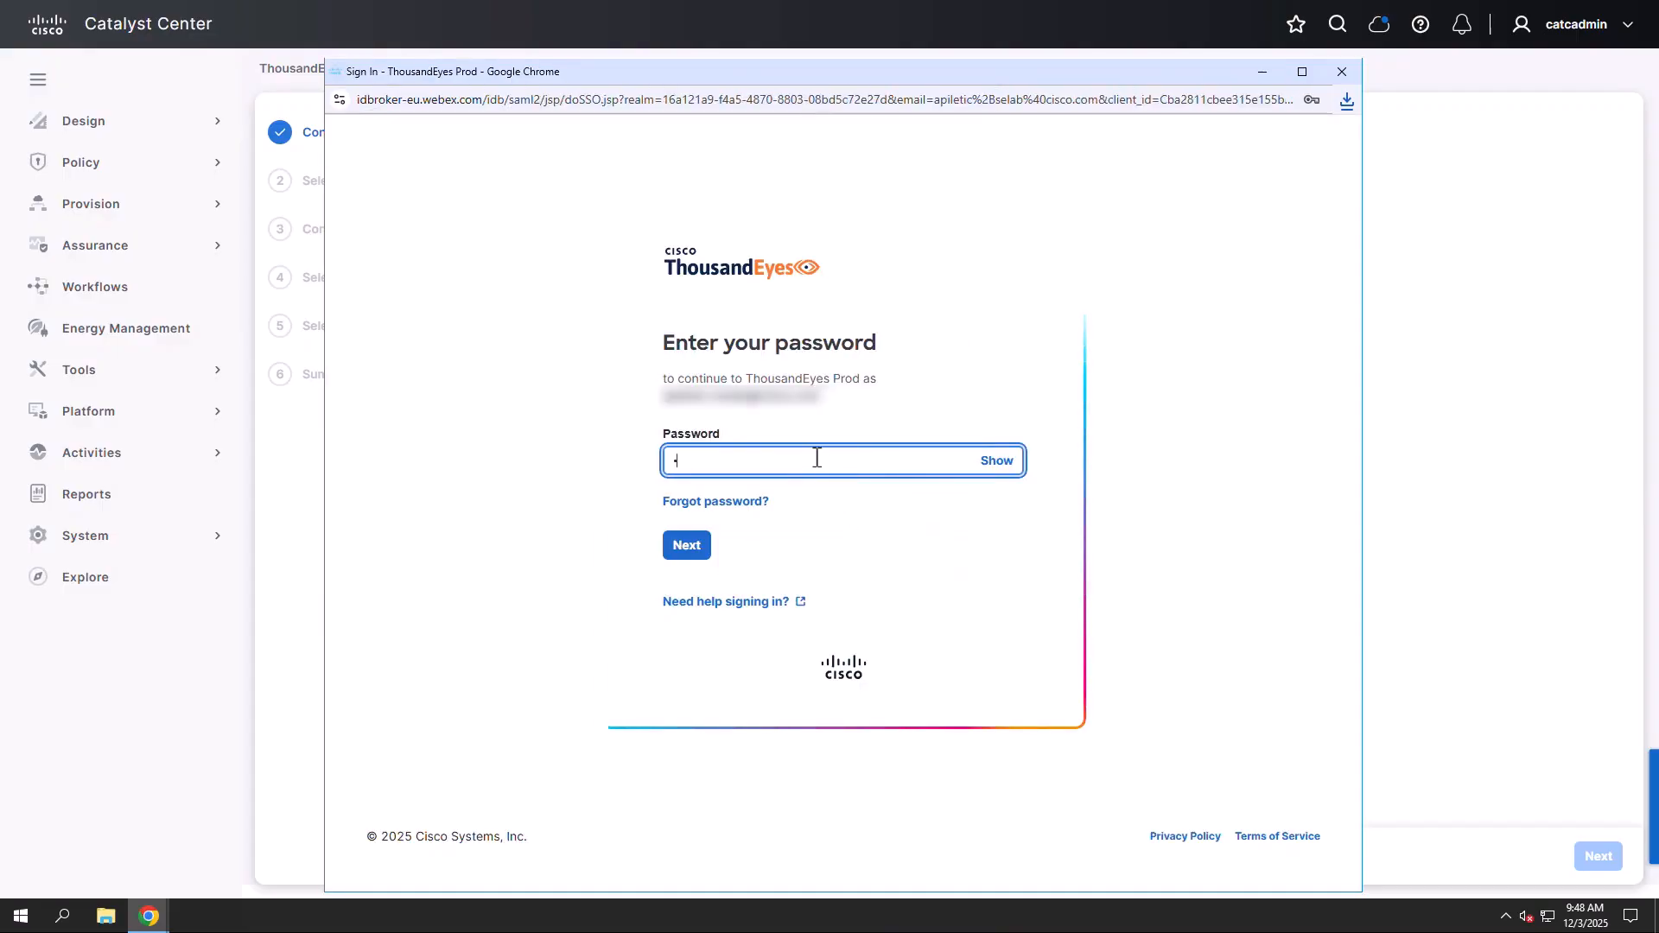
{"action": "type", "text": "••••••••••"}
{"action": "left_click", "coordinate": [687, 546]}
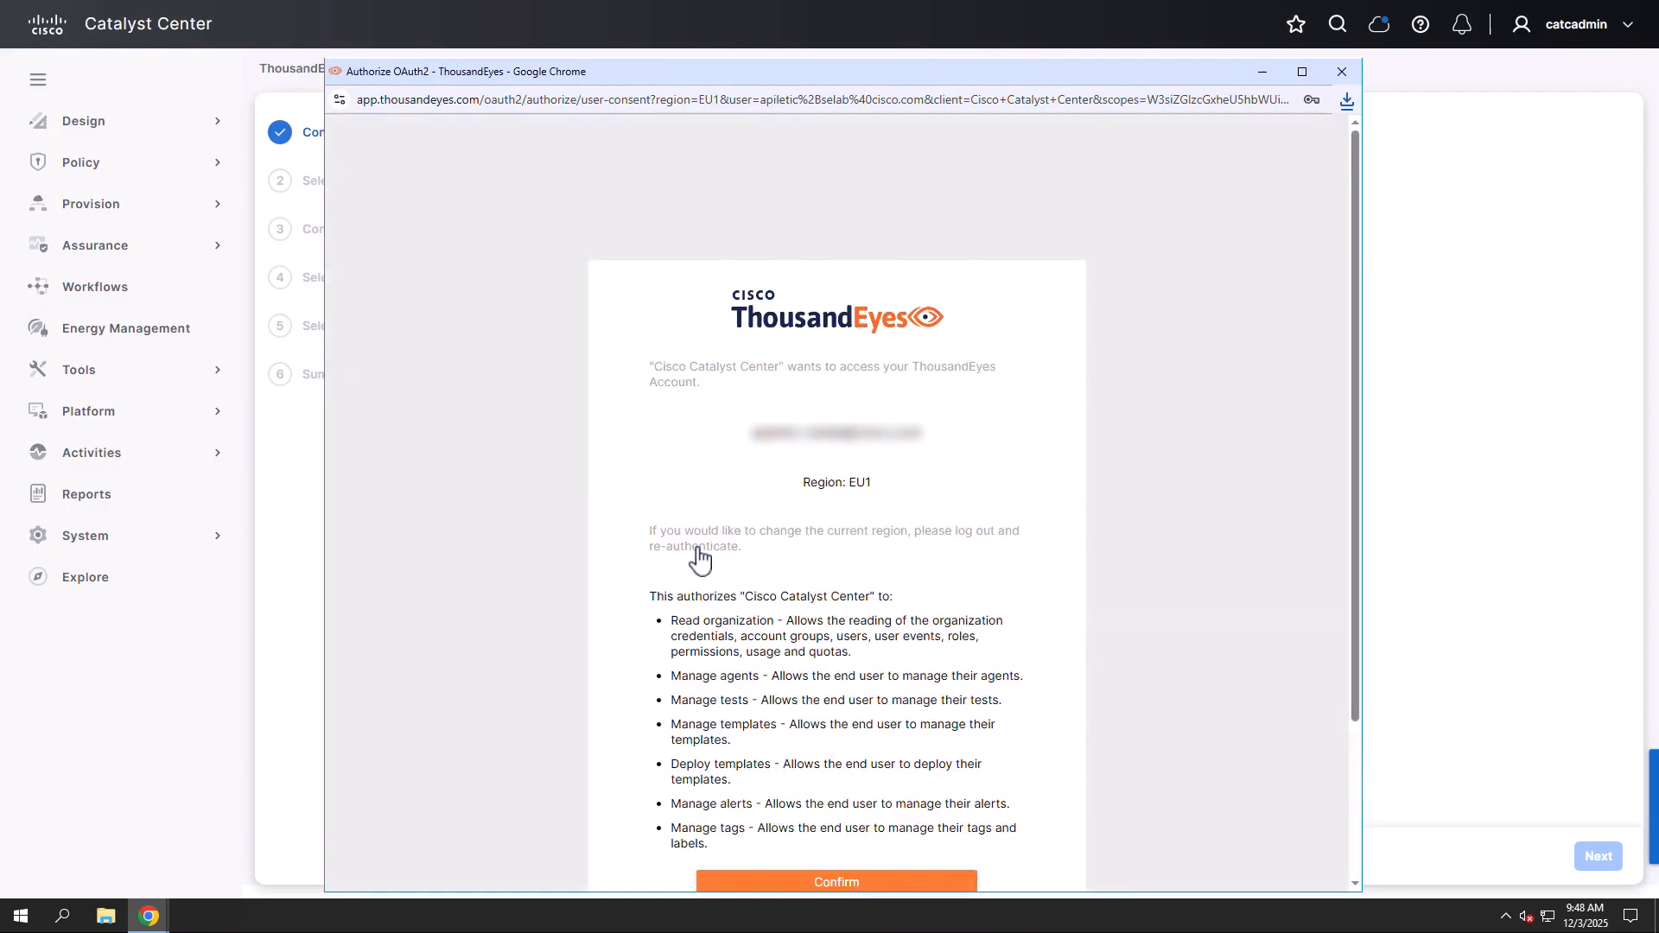
{"action": "scroll", "coordinate": [700, 553], "scroll_direction": "down", "scroll_amount": 2}
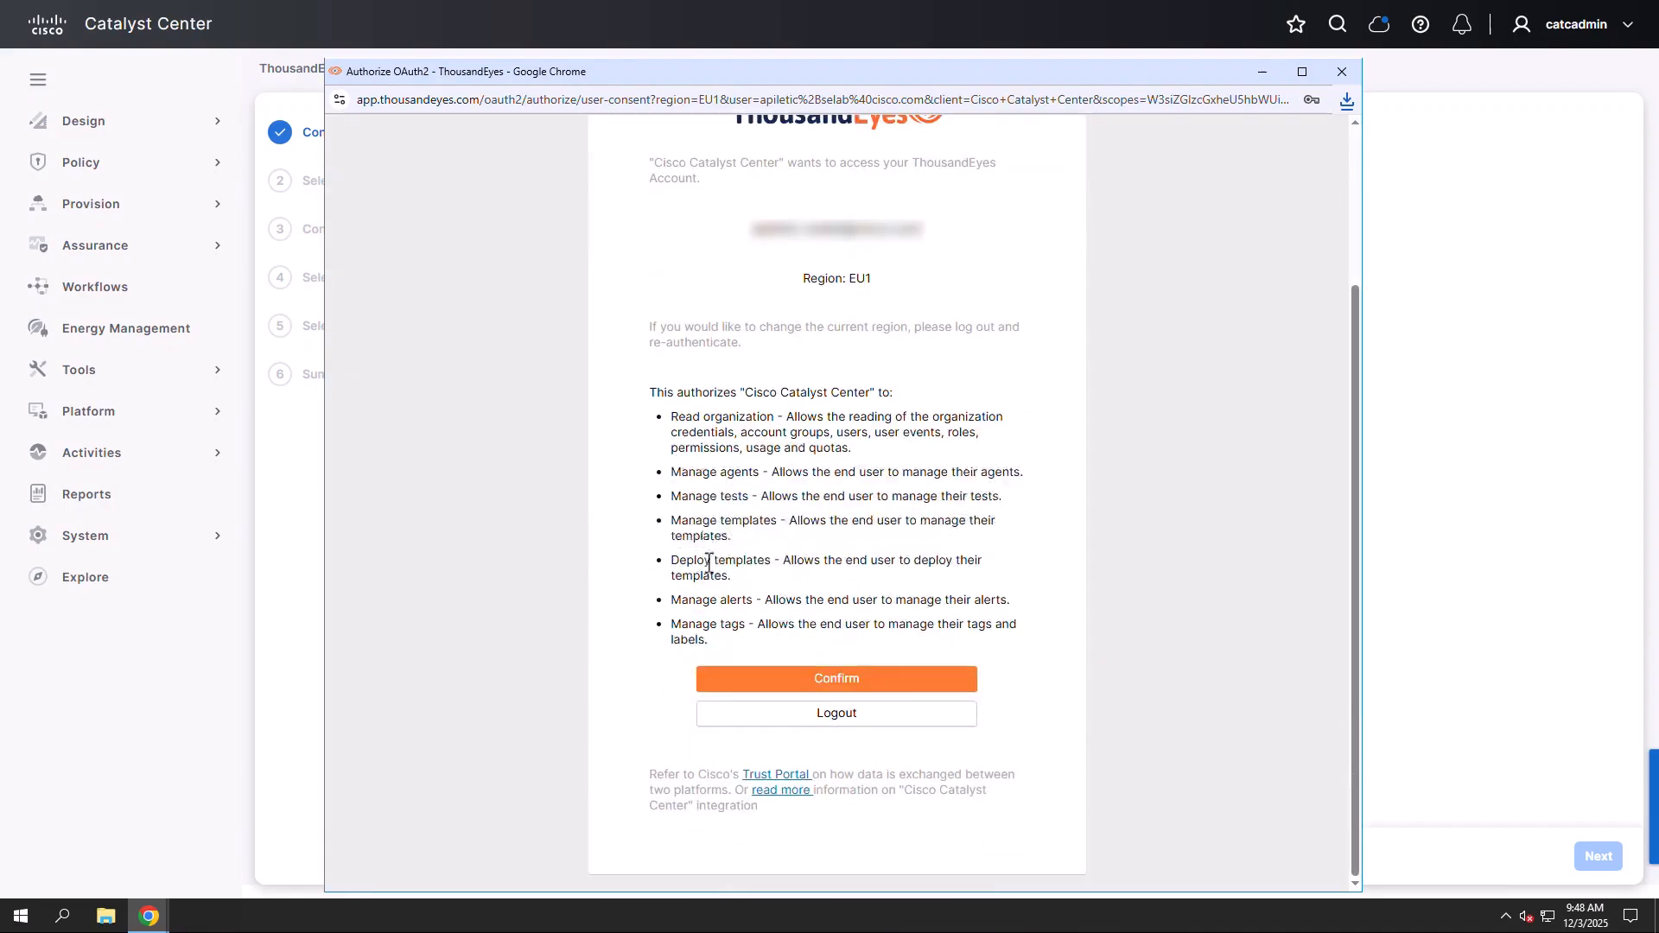
{"action": "left_click", "coordinate": [905, 683]}
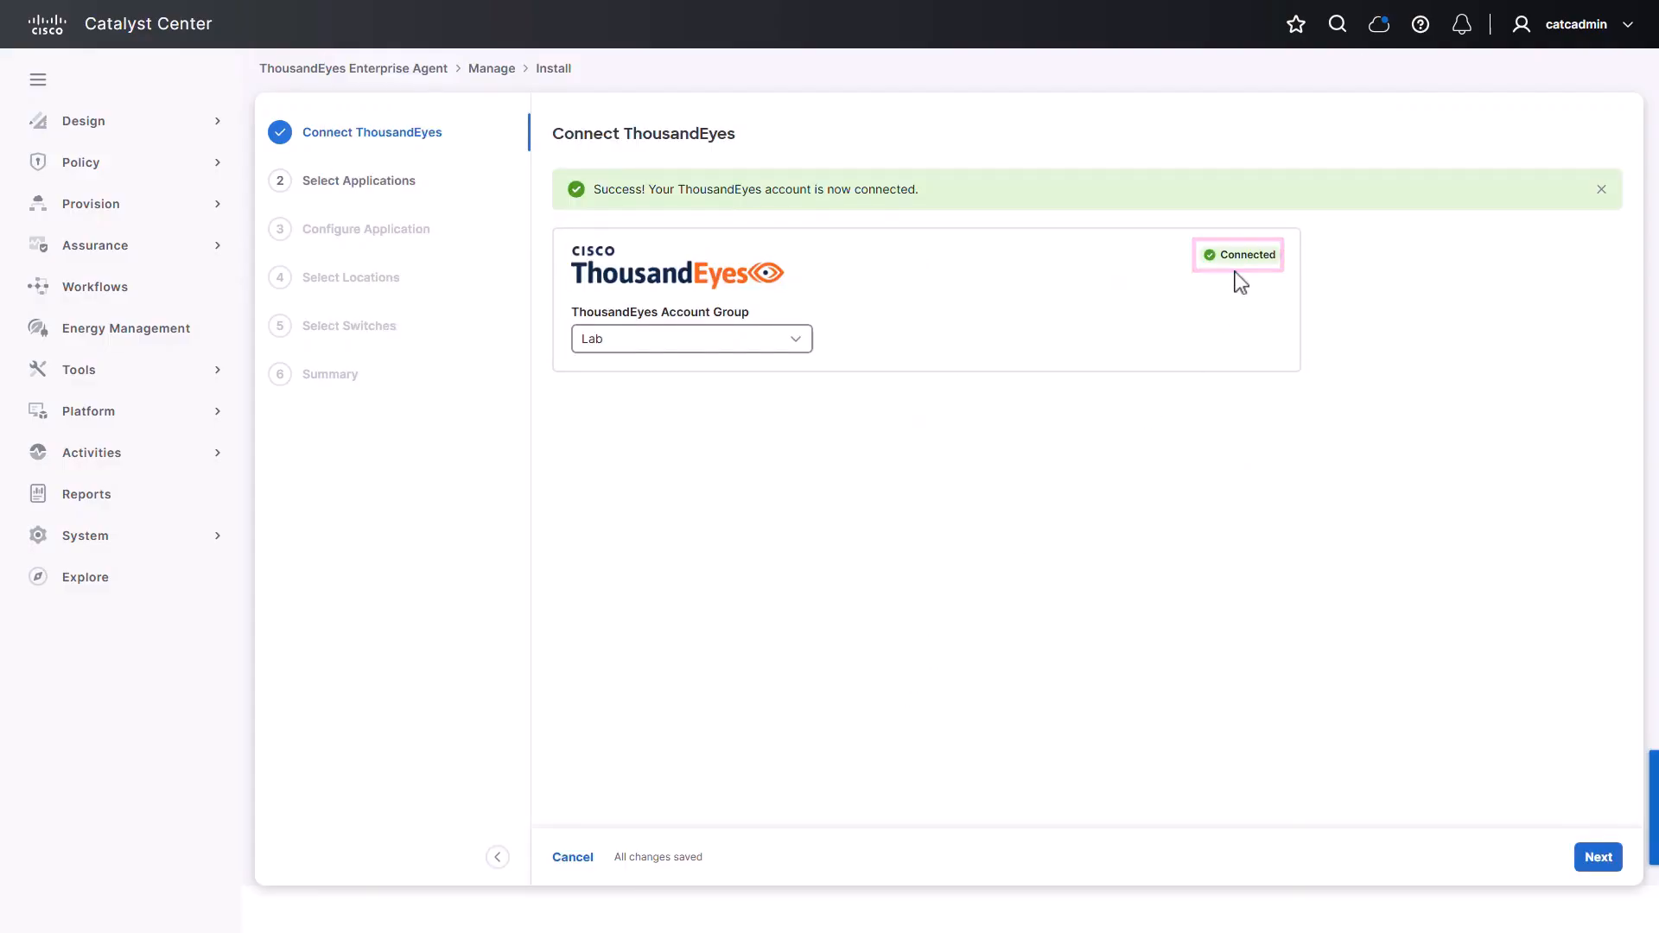
Keep Lab as the account group, then select Microsoft 365 as the application to monitor
{"action": "left_click", "coordinate": [795, 339]}
{"action": "left_click", "coordinate": [744, 386]}
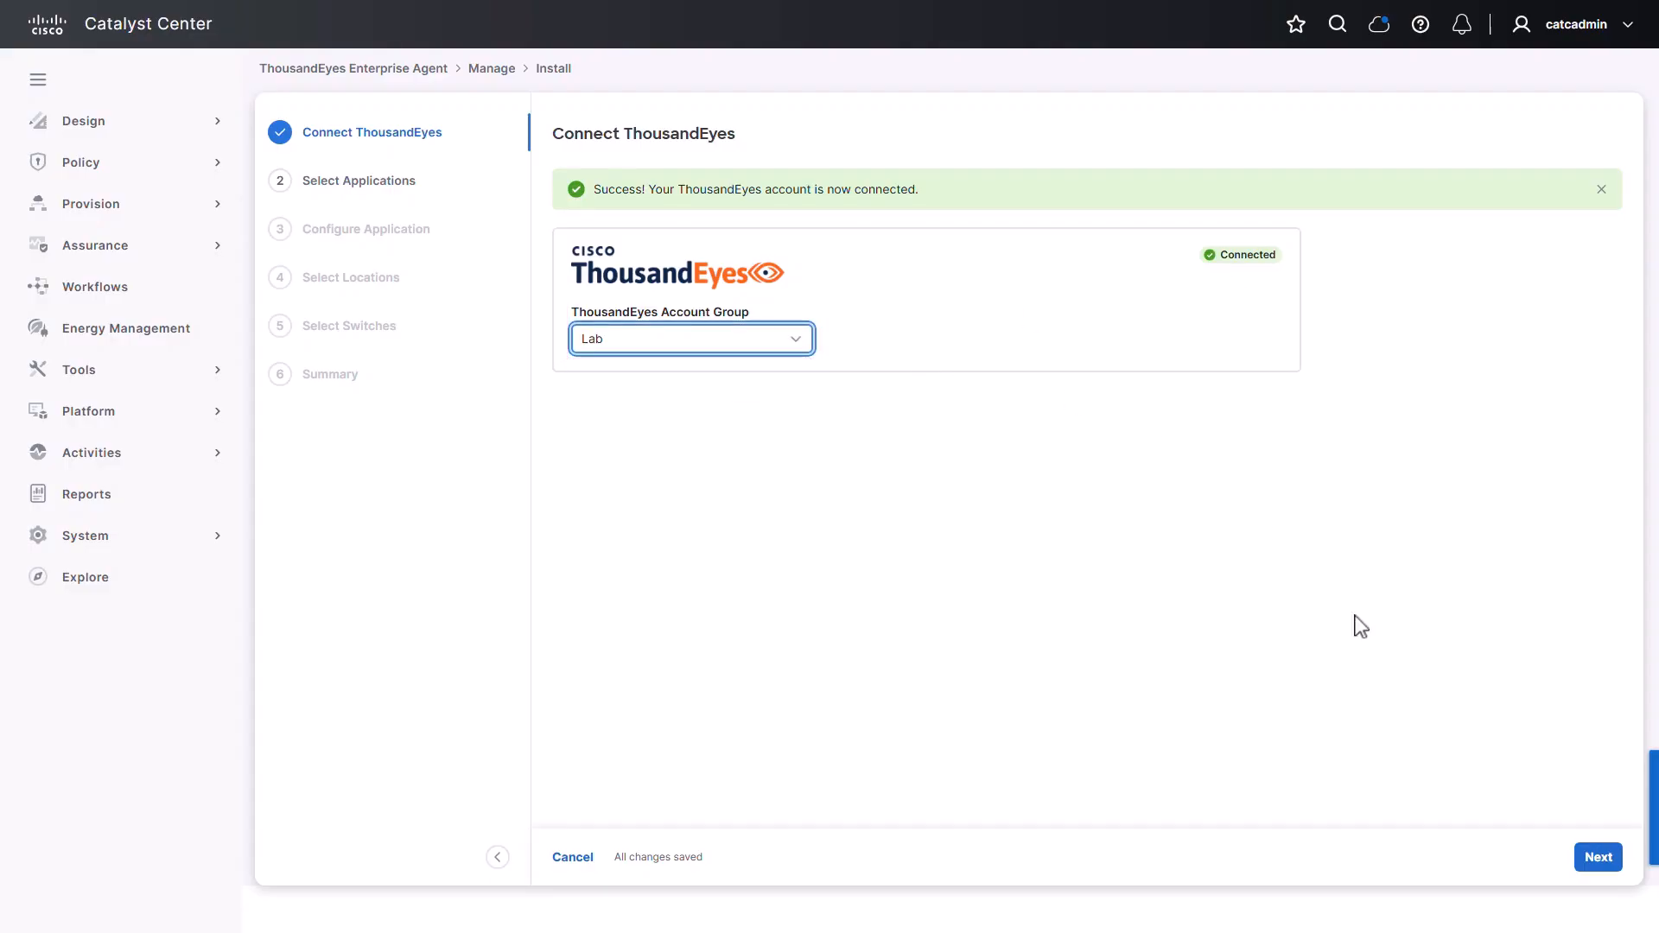
{"action": "left_click", "coordinate": [1598, 857]}
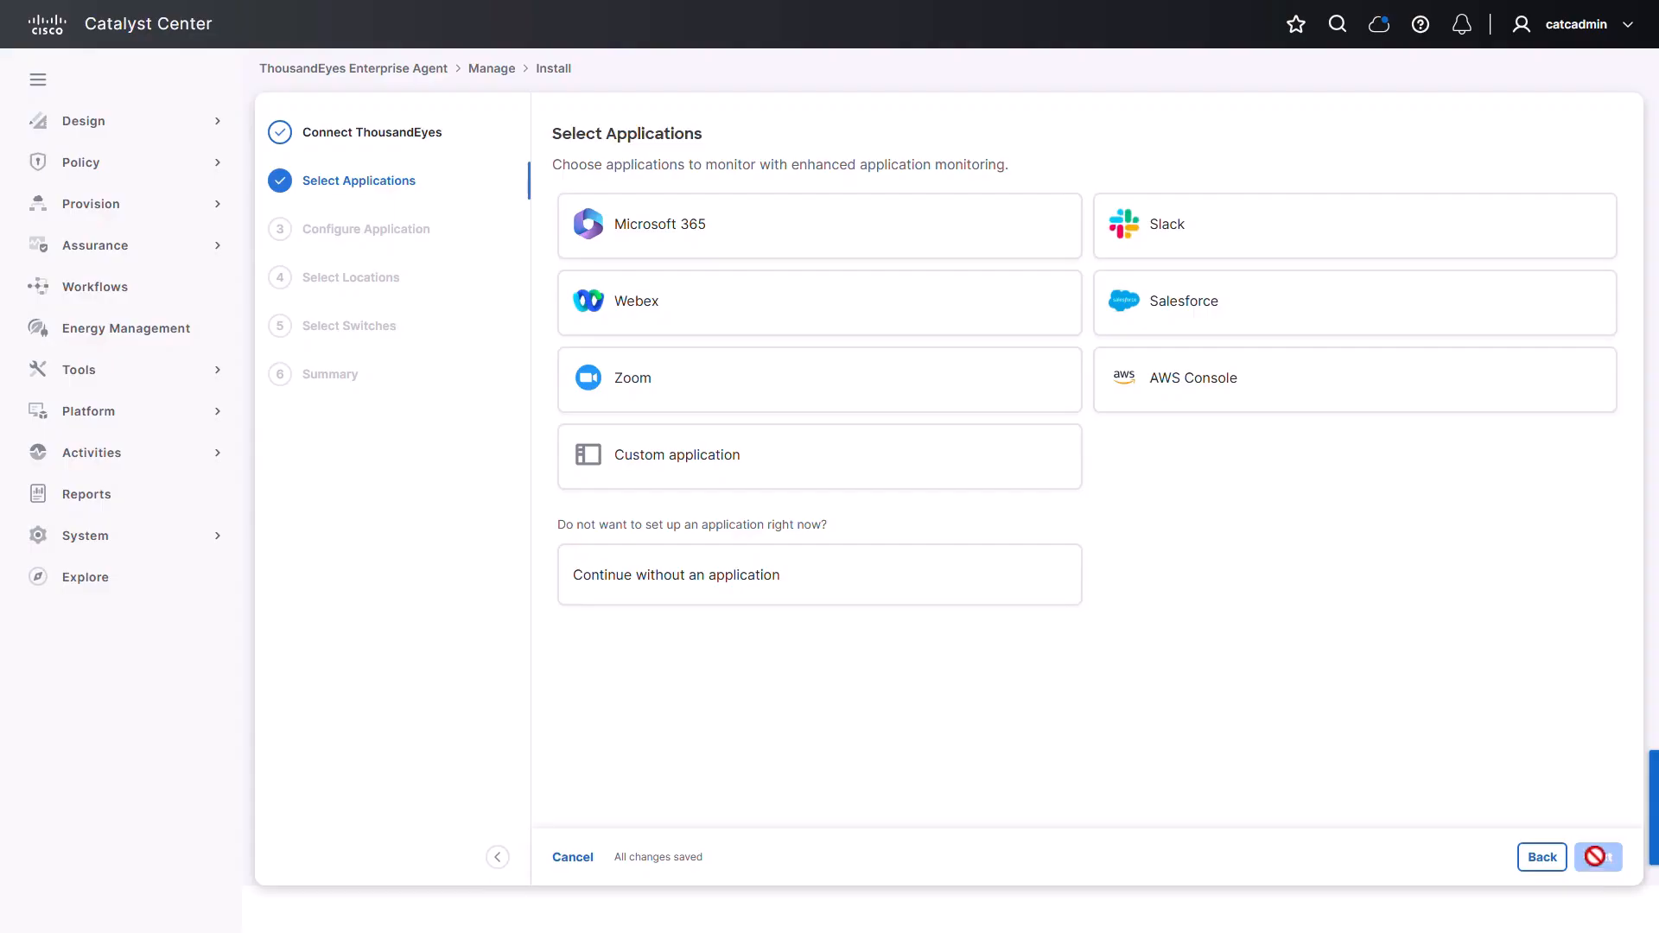
{"action": "left_click", "coordinate": [941, 238]}
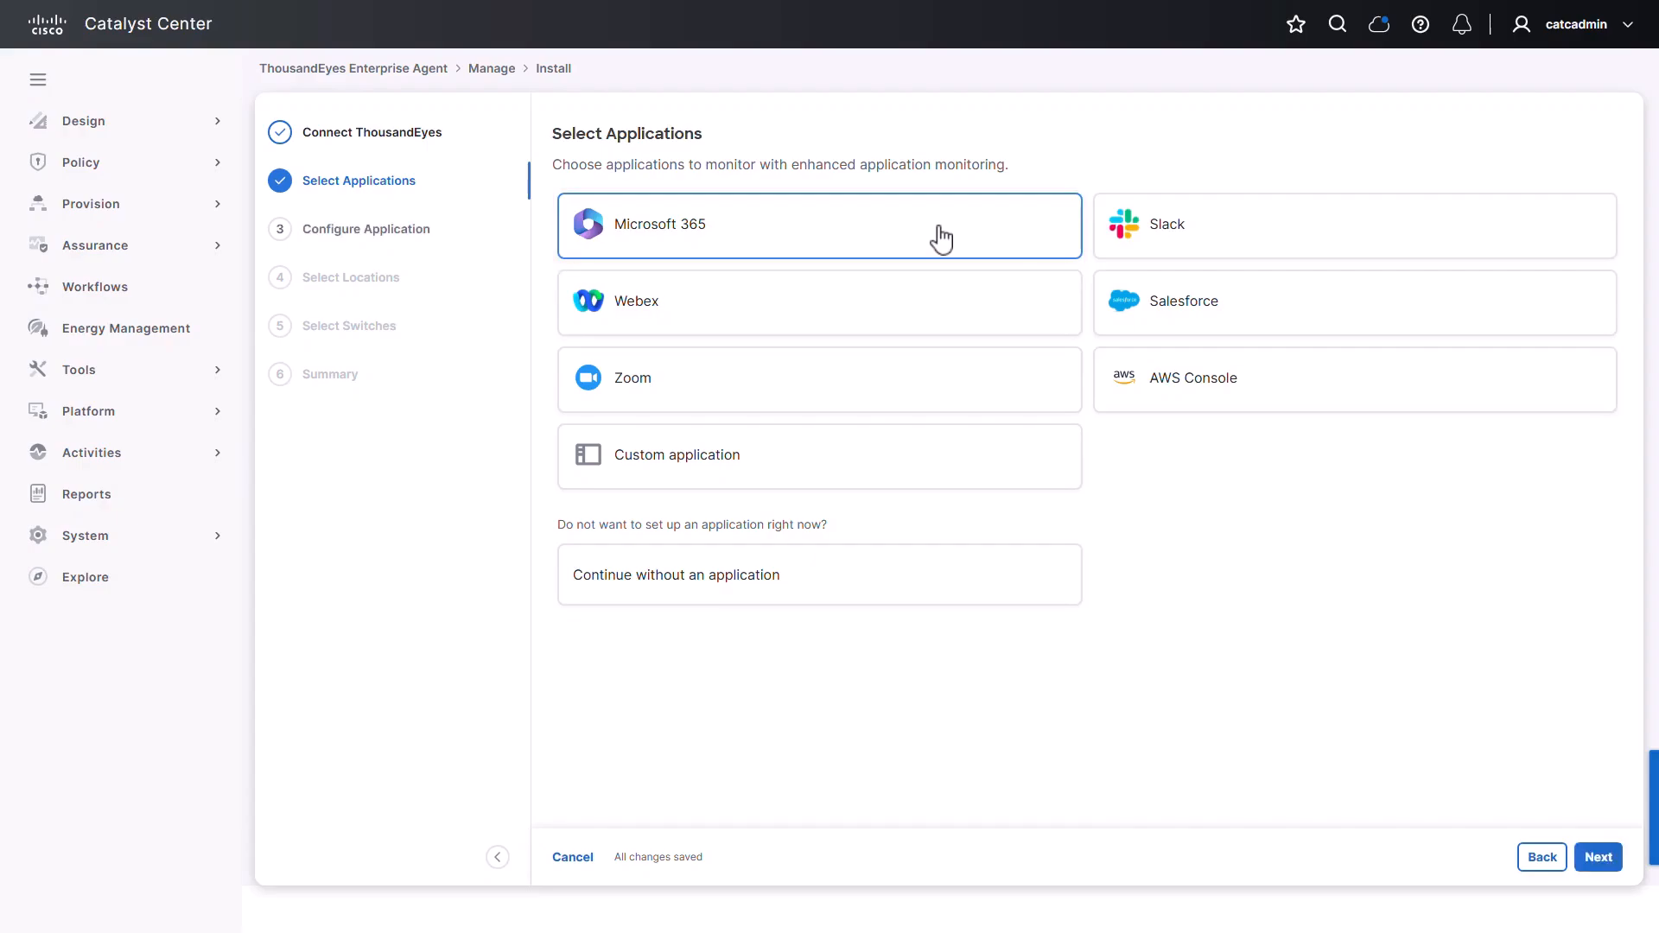
{"action": "left_click", "coordinate": [1591, 864]}
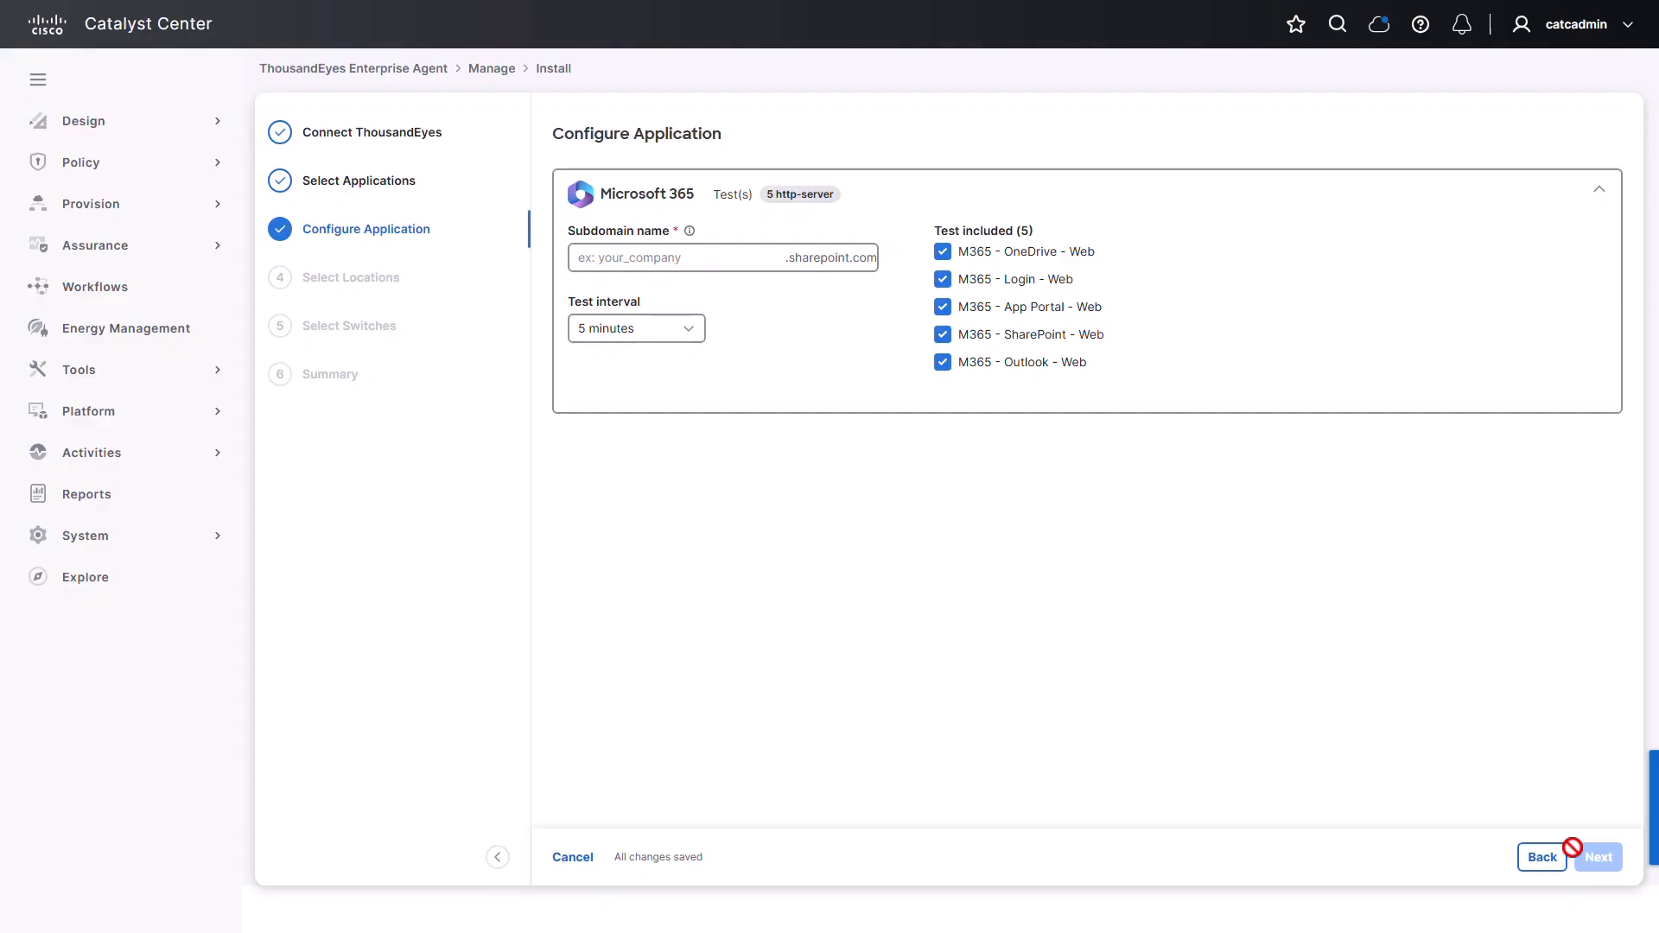
Enter 'cisco' as the SharePoint subdomain name for the M365 tests and continue
{"action": "left_click", "coordinate": [667, 257]}
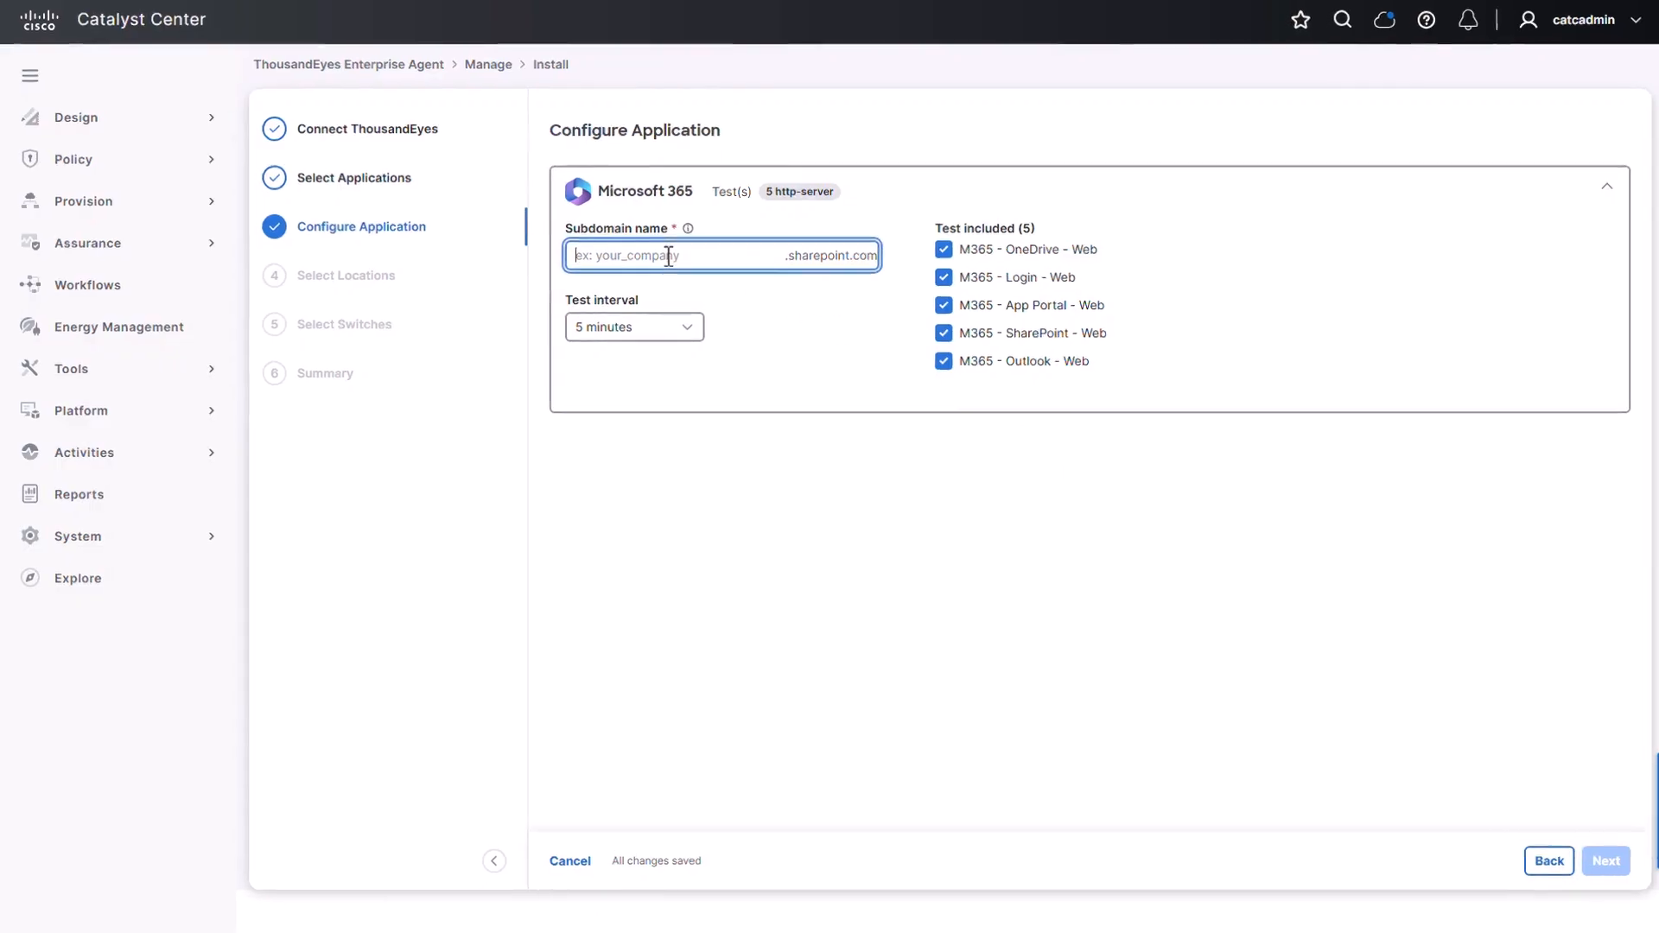
{"action": "type", "text": "cisco"}
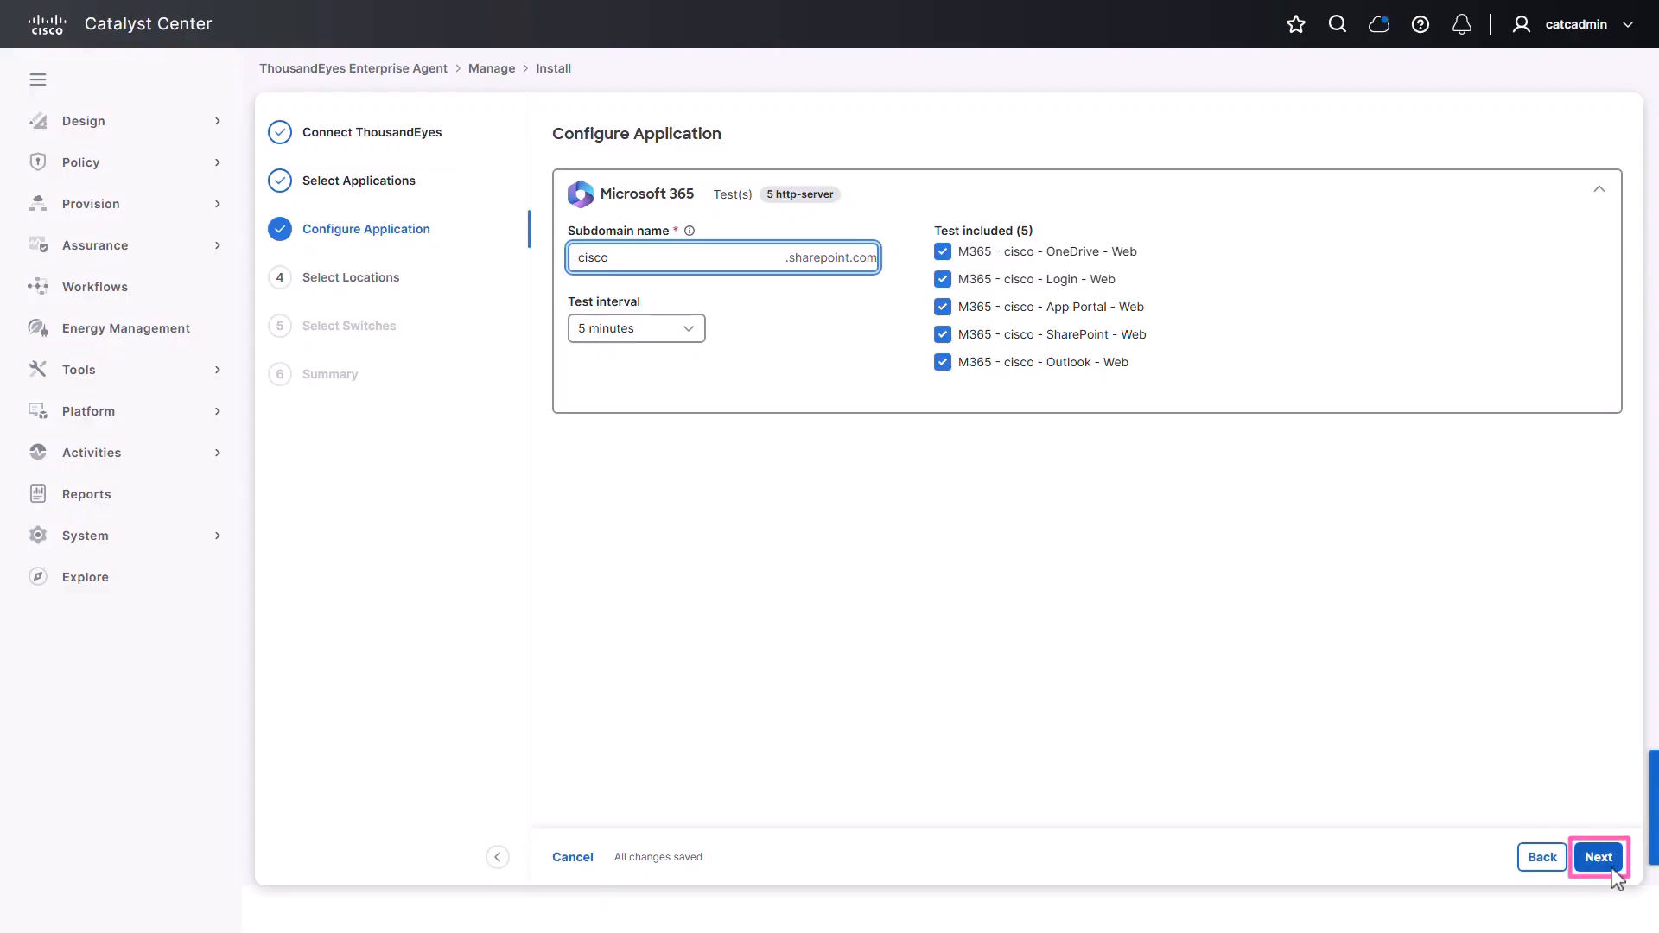
{"action": "left_click", "coordinate": [1600, 858]}
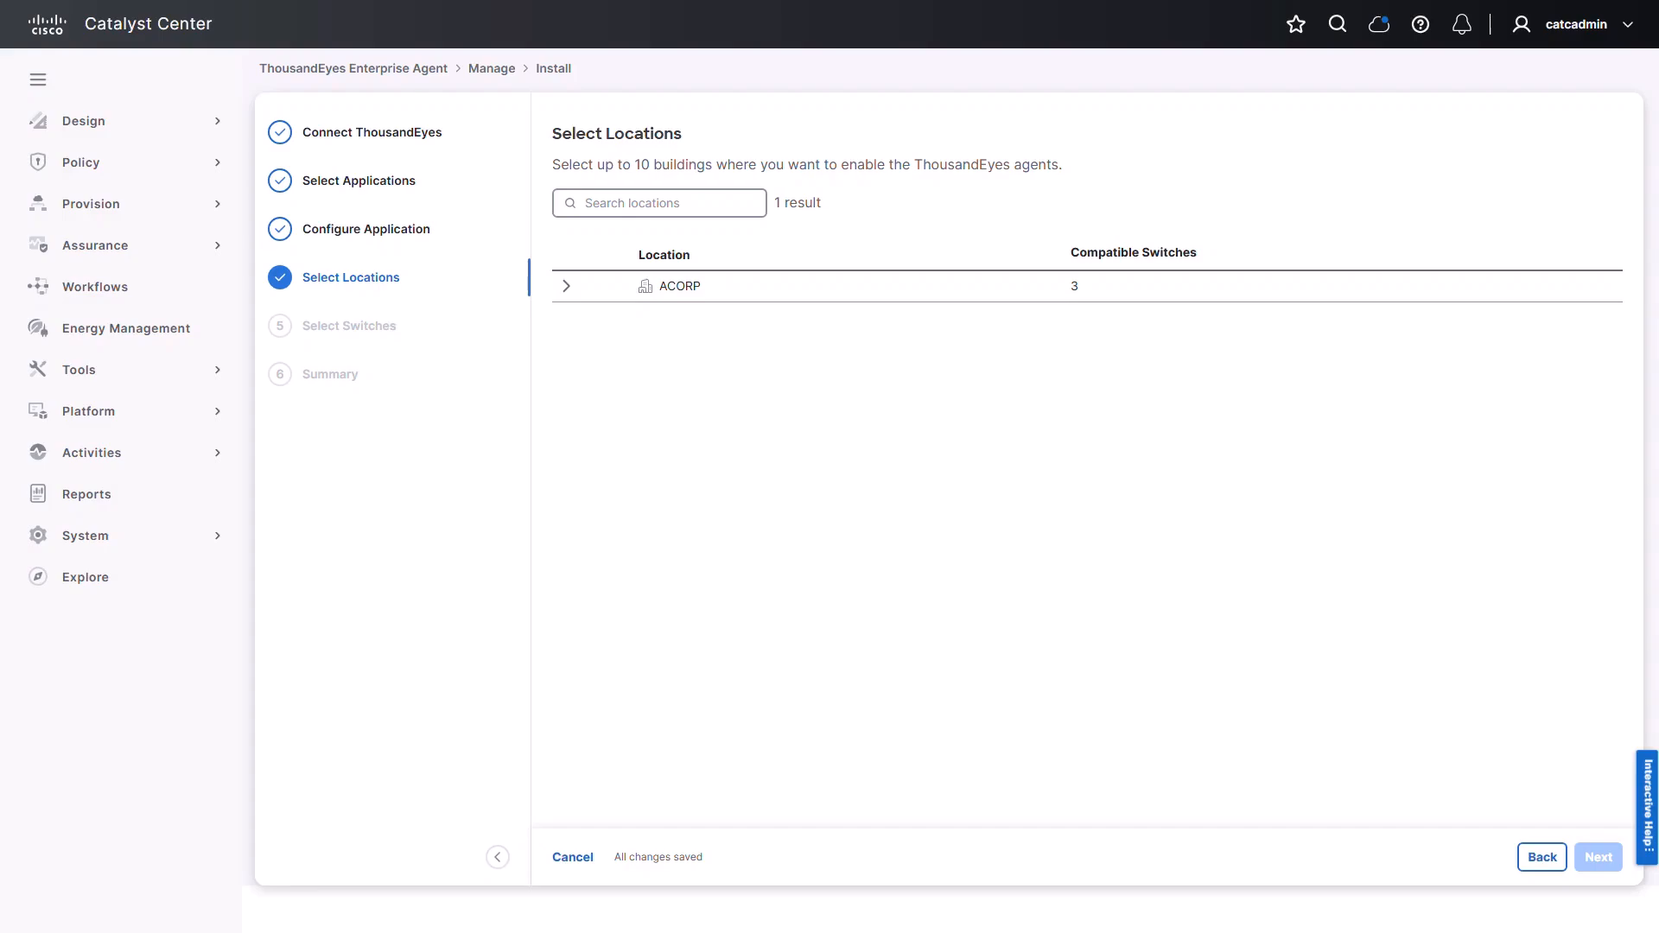
Select Building 1 under ACORP › HQ as the agent location and continue
{"action": "left_click", "coordinate": [567, 290]}
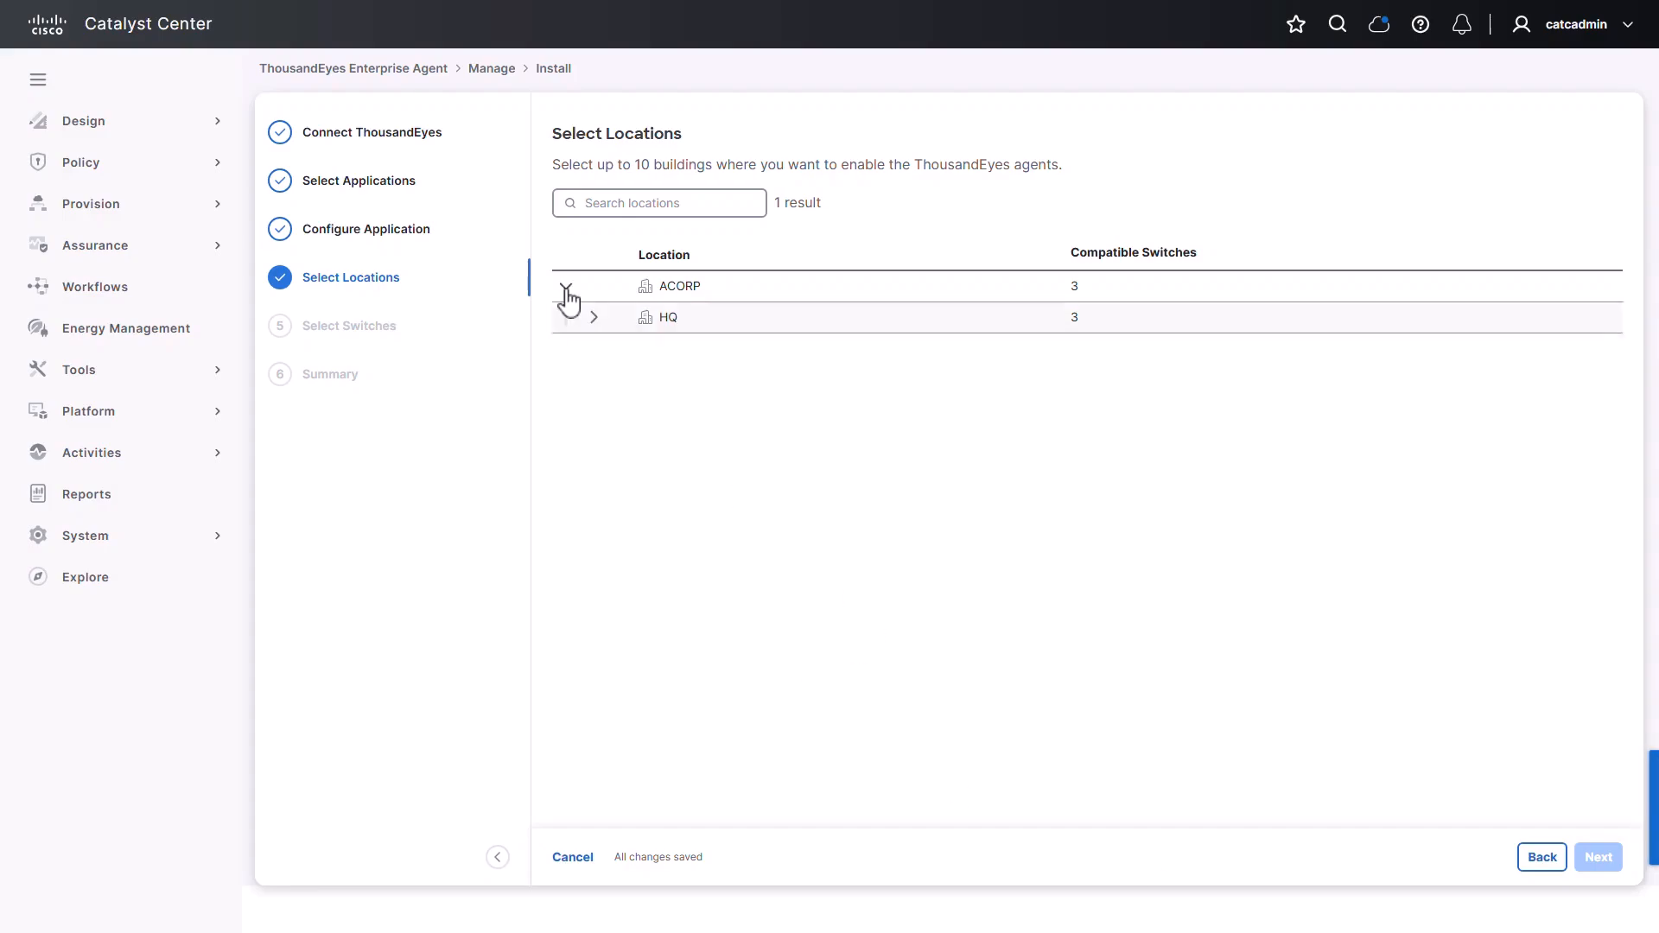
{"action": "left_click", "coordinate": [591, 320]}
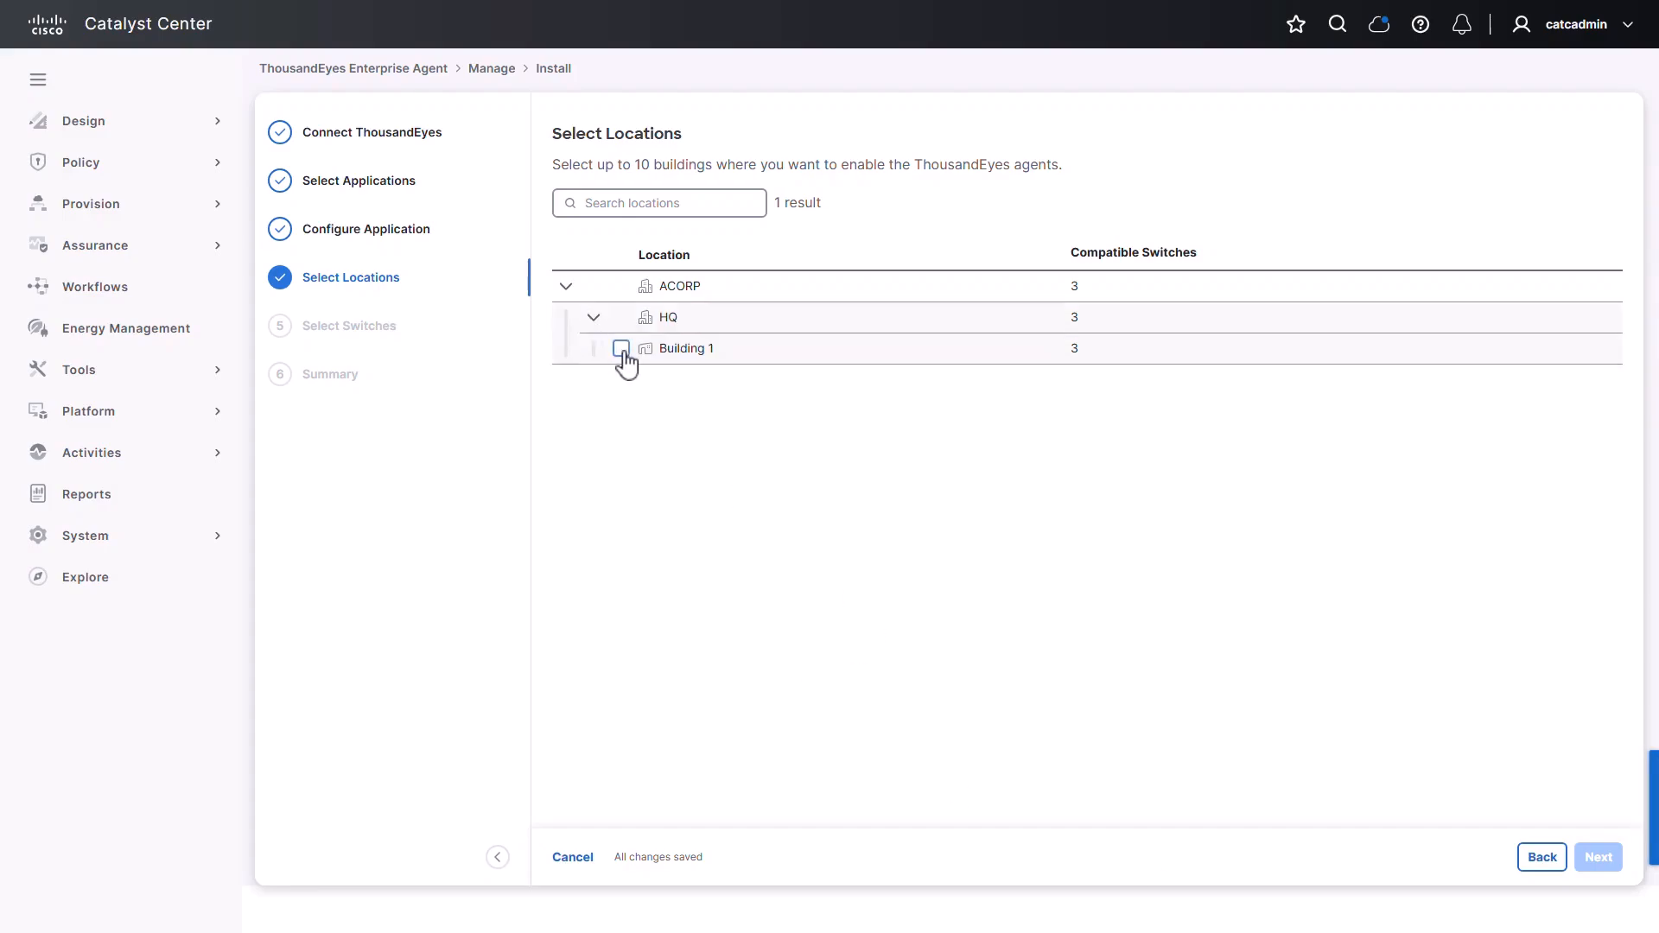
{"action": "left_click", "coordinate": [621, 349]}
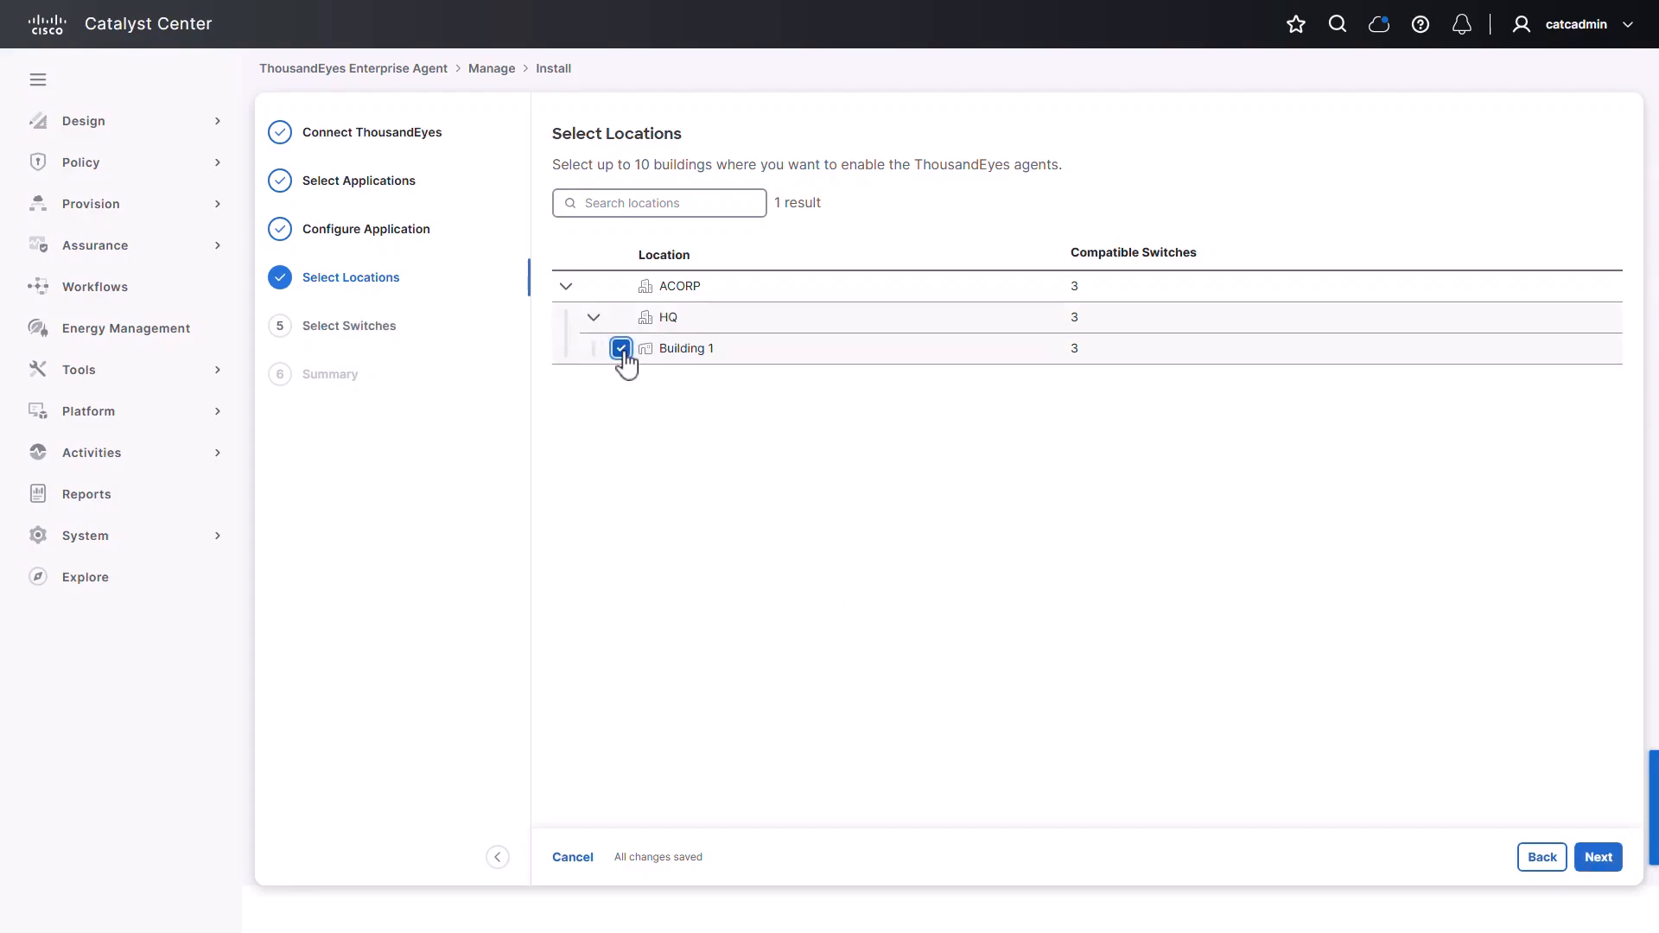
{"action": "left_click", "coordinate": [1598, 858]}
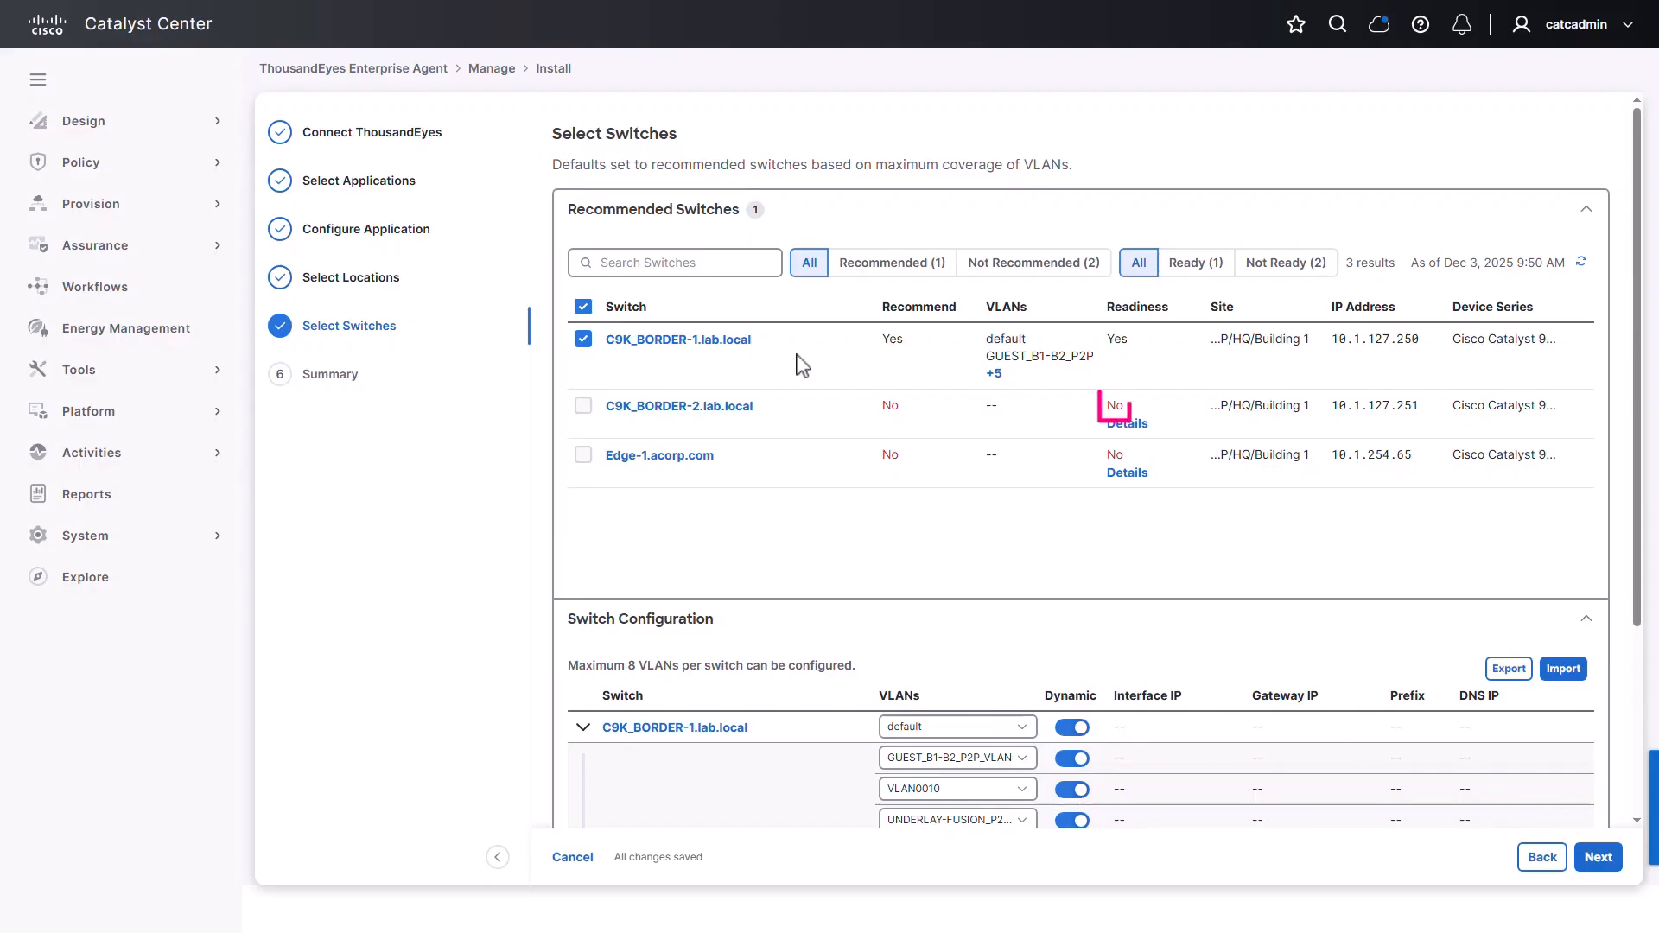
Check why C9K_BORDER-2 is not ready and review the switch configuration table
{"action": "left_click", "coordinate": [1143, 432]}
{"action": "scroll", "coordinate": [791, 432], "scroll_direction": "down", "scroll_amount": 3}
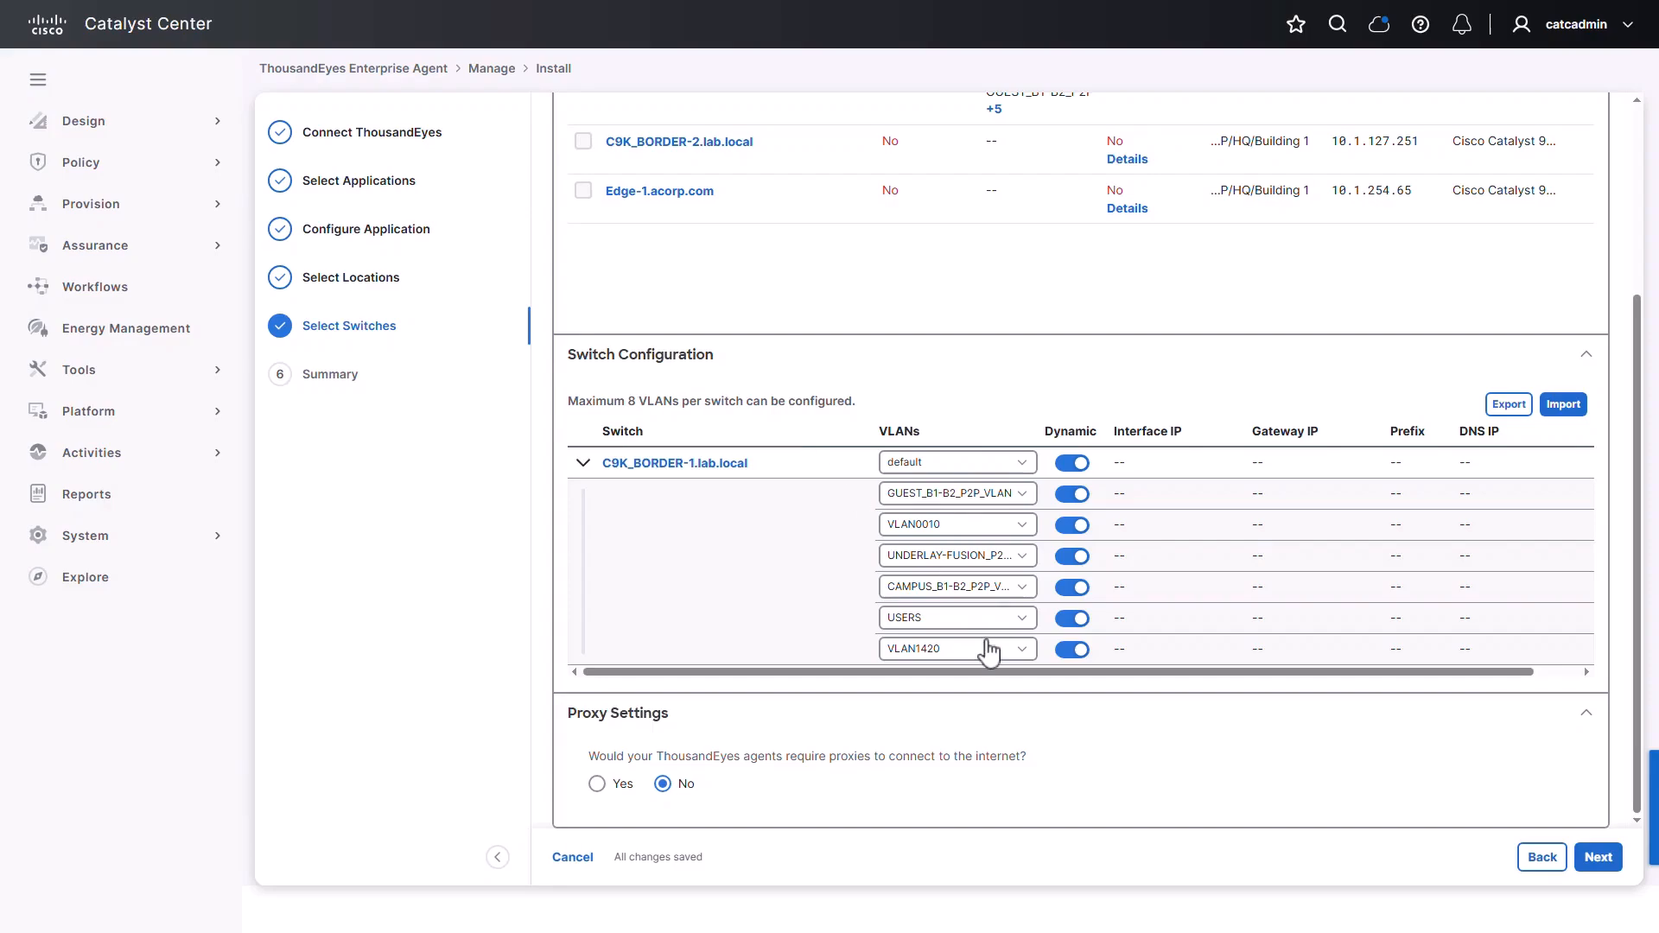
{"action": "left_click_drag", "start_coordinate": [993, 674], "coordinate": [1079, 678]}
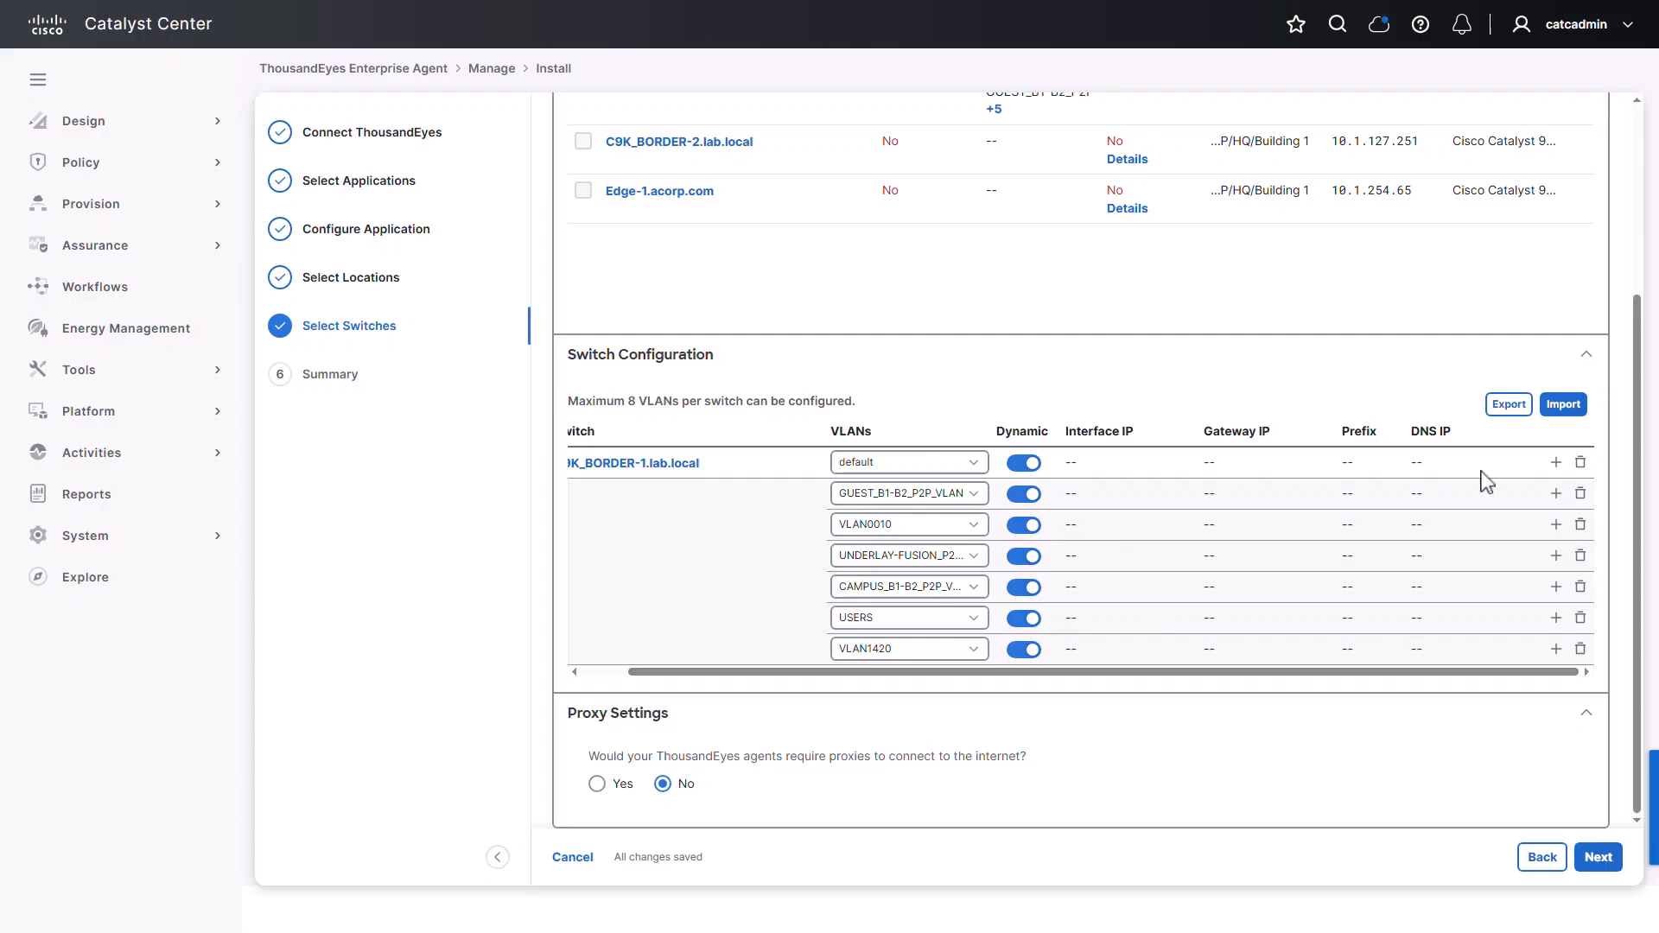
Delete the six extra VLAN rows, set the remaining entry to USERS, and continue
{"action": "left_click", "coordinate": [1580, 495]}
{"action": "left_click", "coordinate": [1581, 525]}
{"action": "left_click", "coordinate": [1580, 555]}
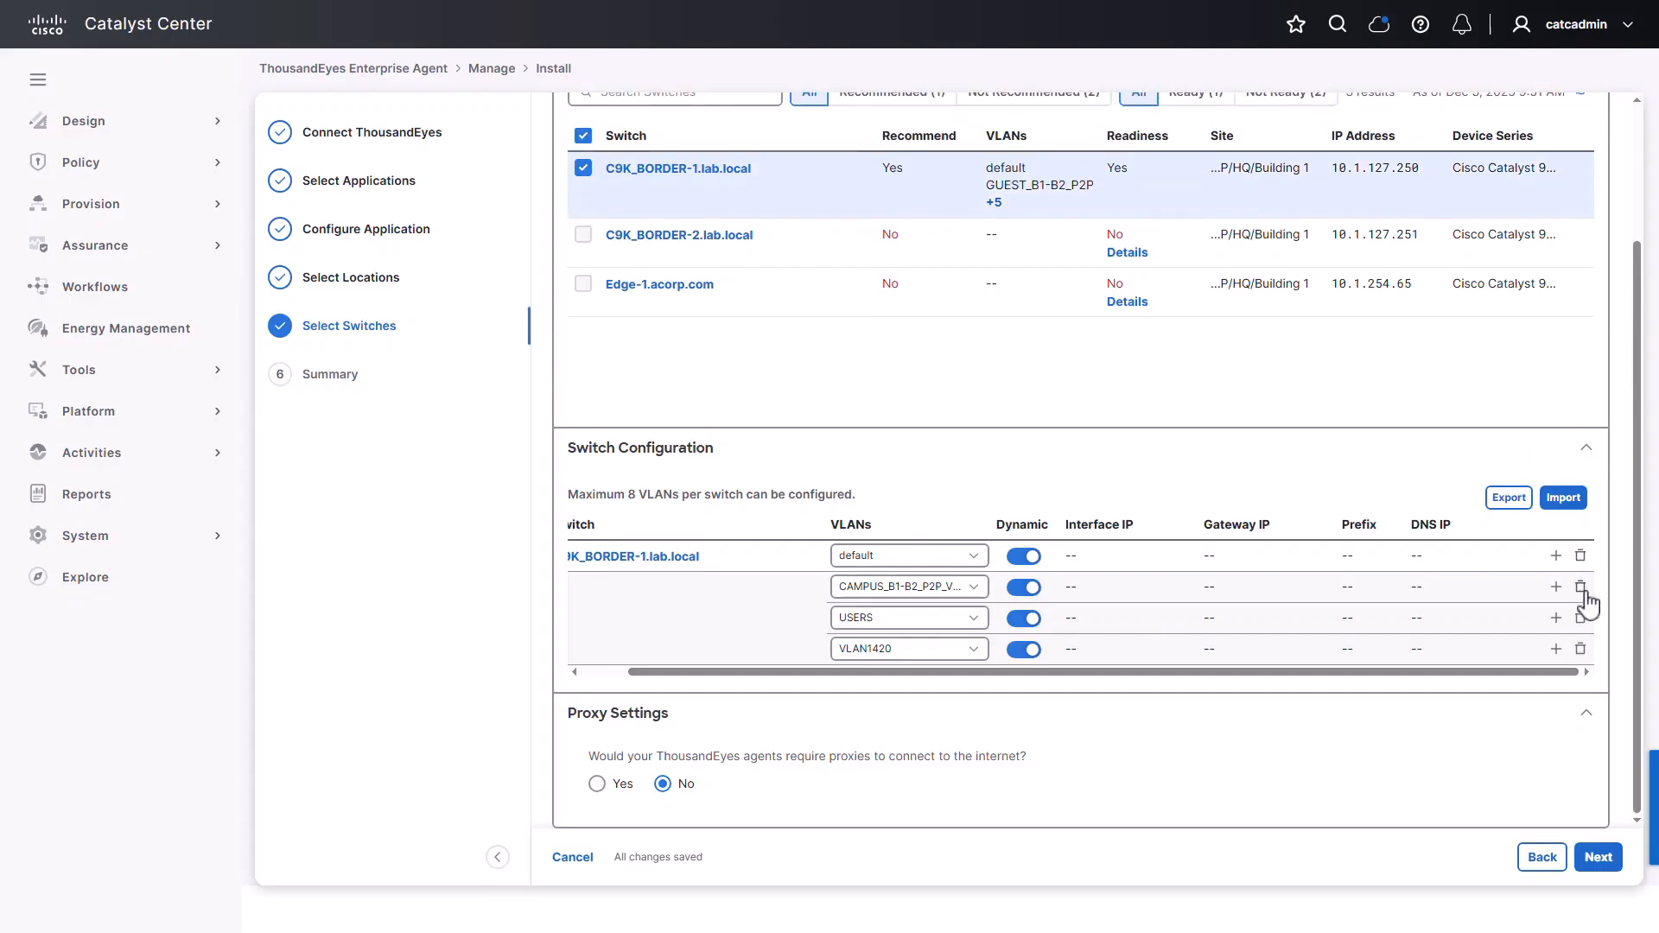
{"action": "left_click", "coordinate": [1580, 587]}
{"action": "left_click", "coordinate": [1581, 618]}
{"action": "left_click", "coordinate": [1581, 649]}
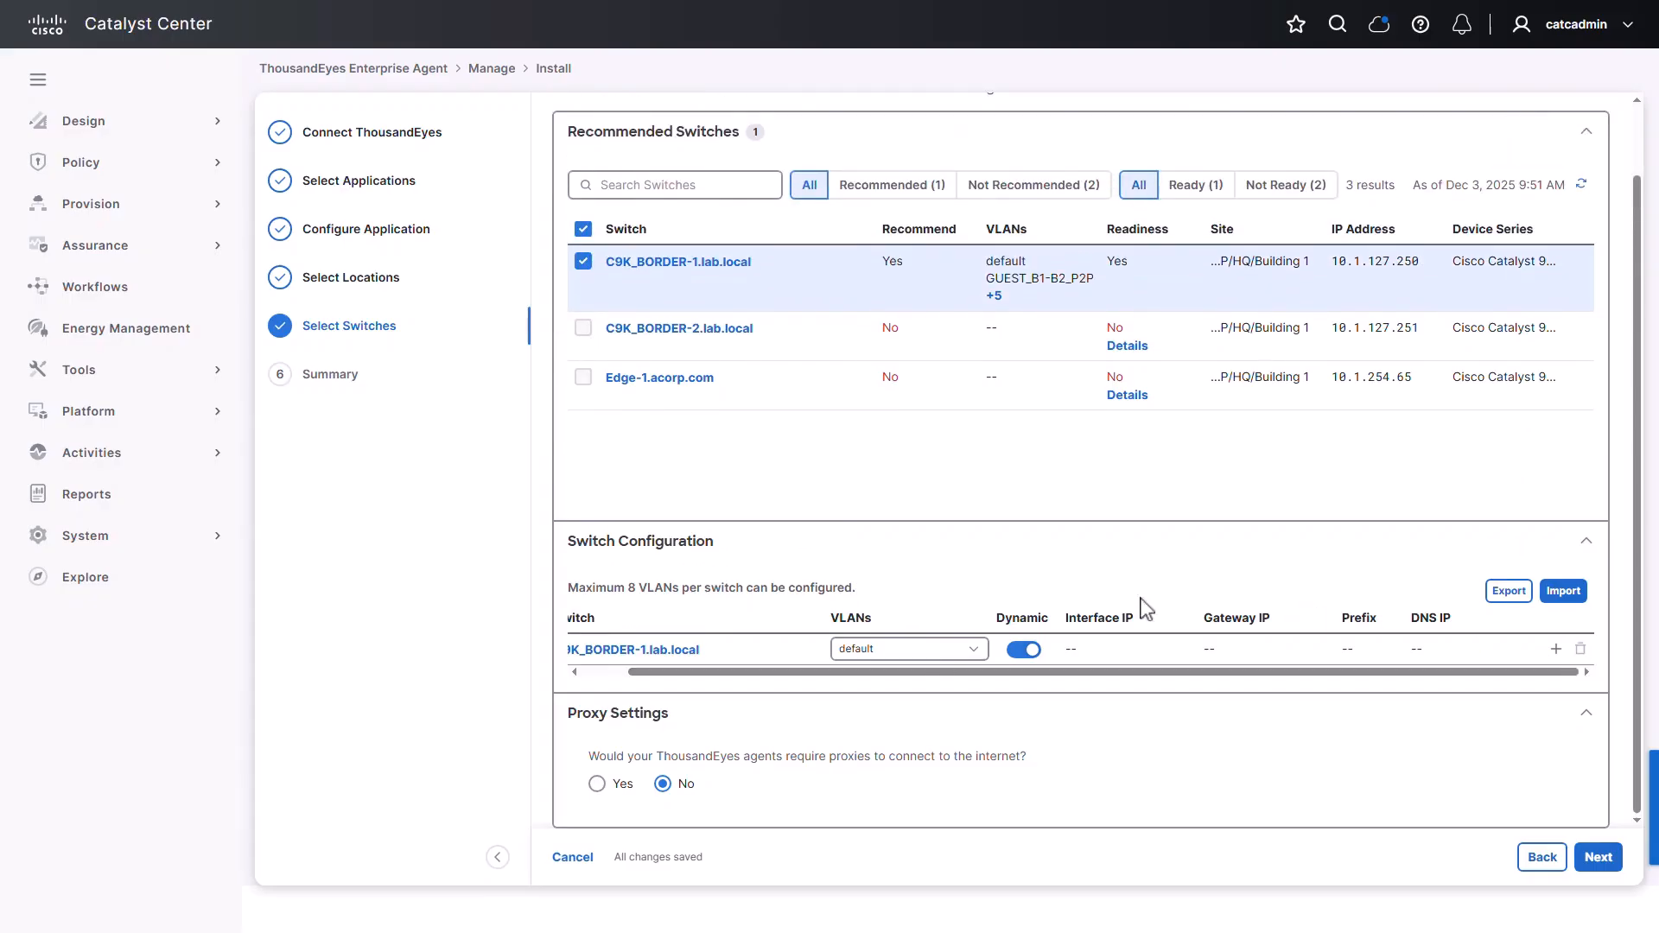
{"action": "left_click", "coordinate": [974, 649]}
{"action": "scroll", "coordinate": [894, 730], "scroll_direction": "down", "scroll_amount": 3}
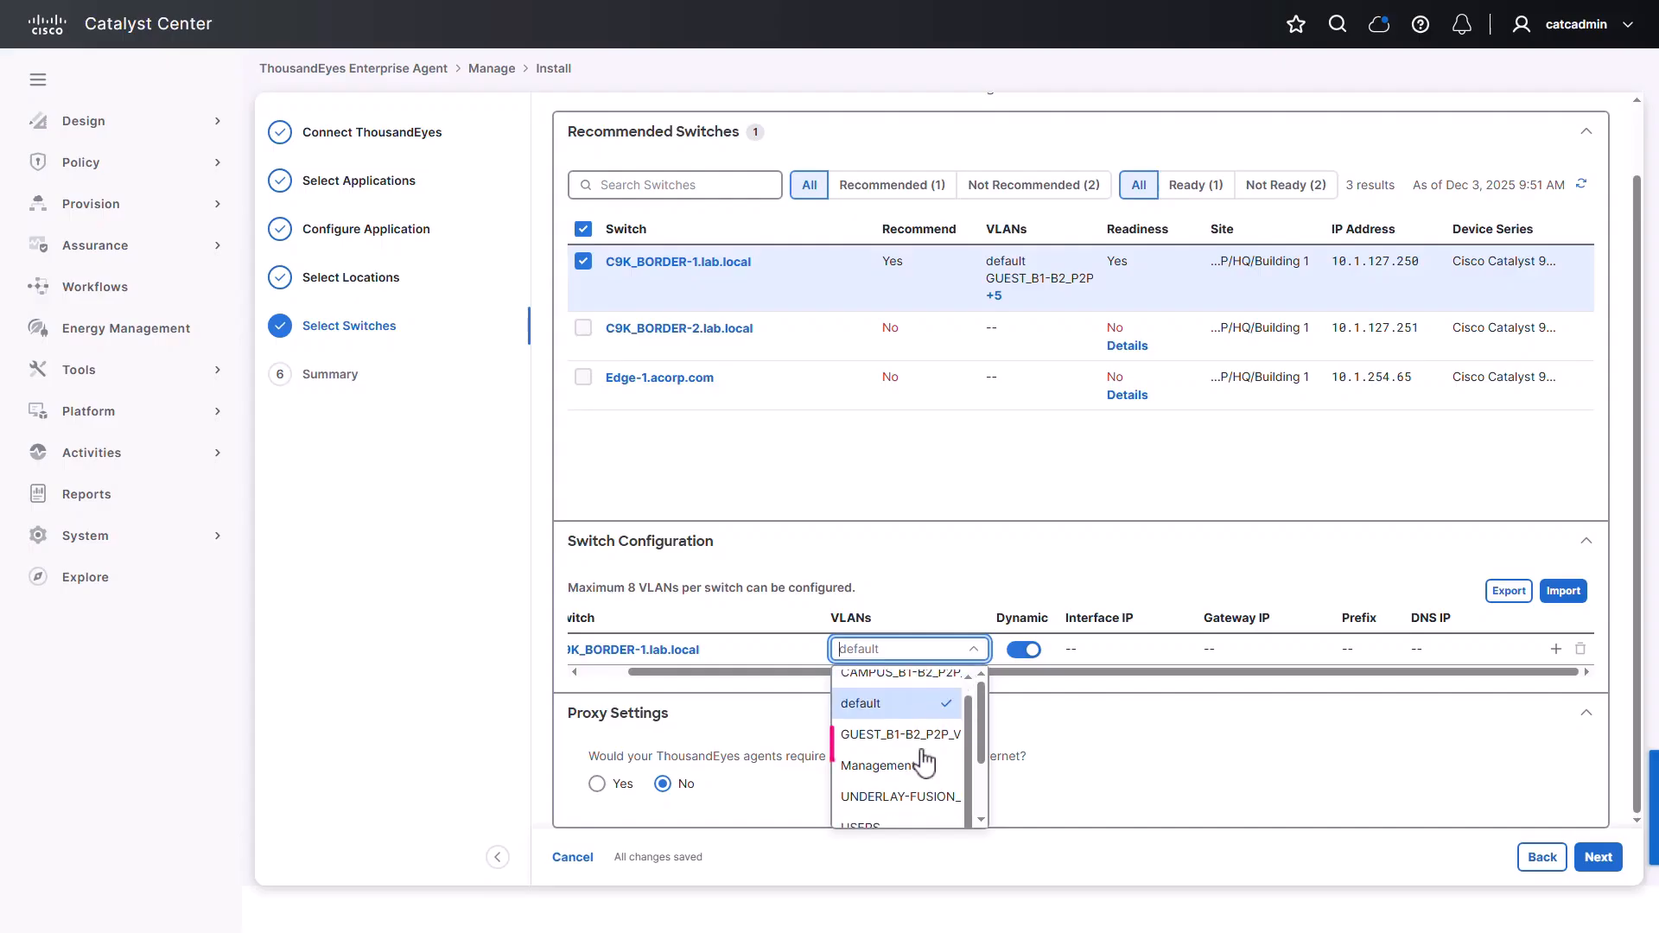
{"action": "left_click", "coordinate": [882, 748]}
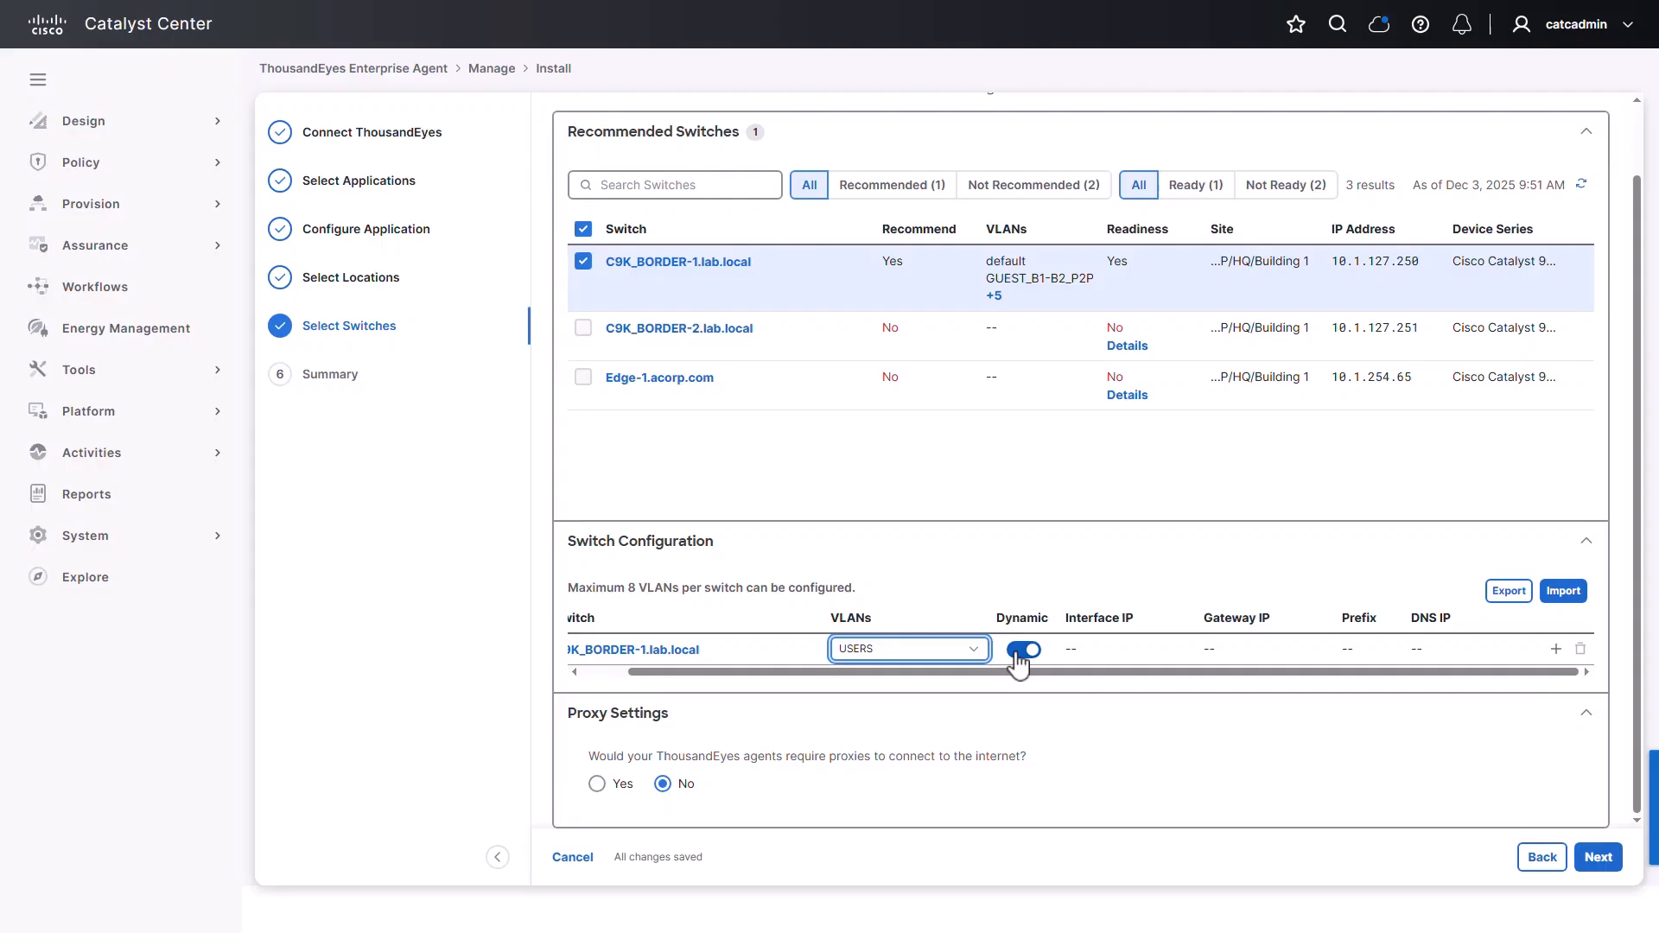
{"action": "left_click", "coordinate": [1597, 857]}
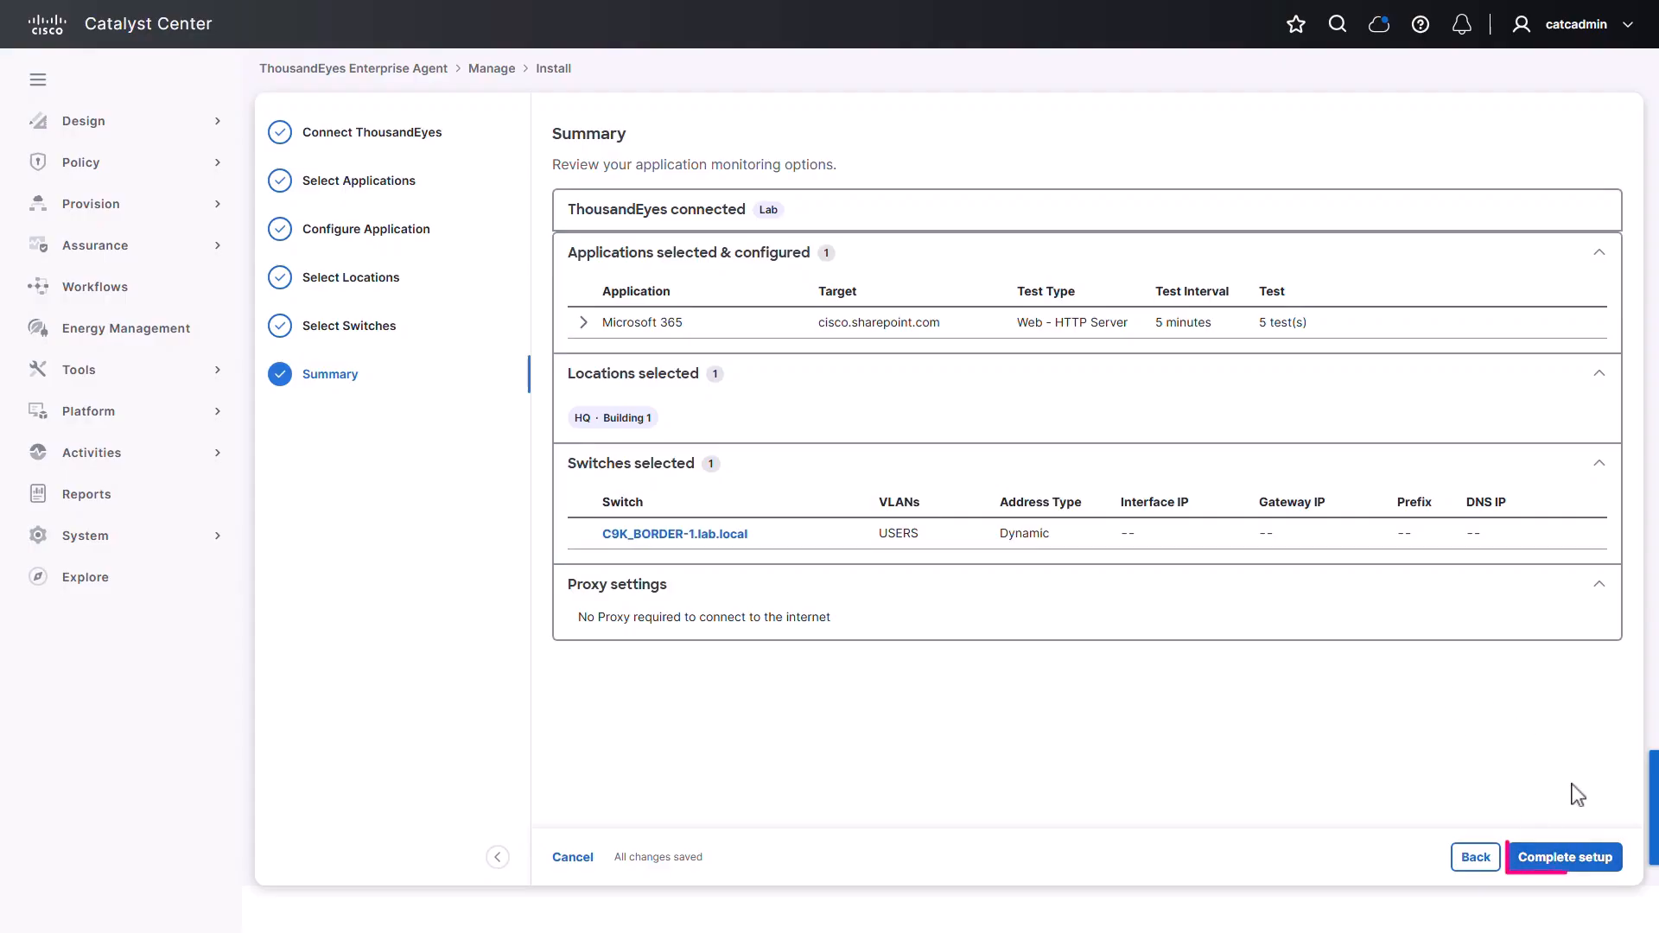
Complete setup, then open the ThousandEyes app's Manage view and select the C9K_BORDER-1 agent
{"action": "left_click", "coordinate": [1612, 860]}
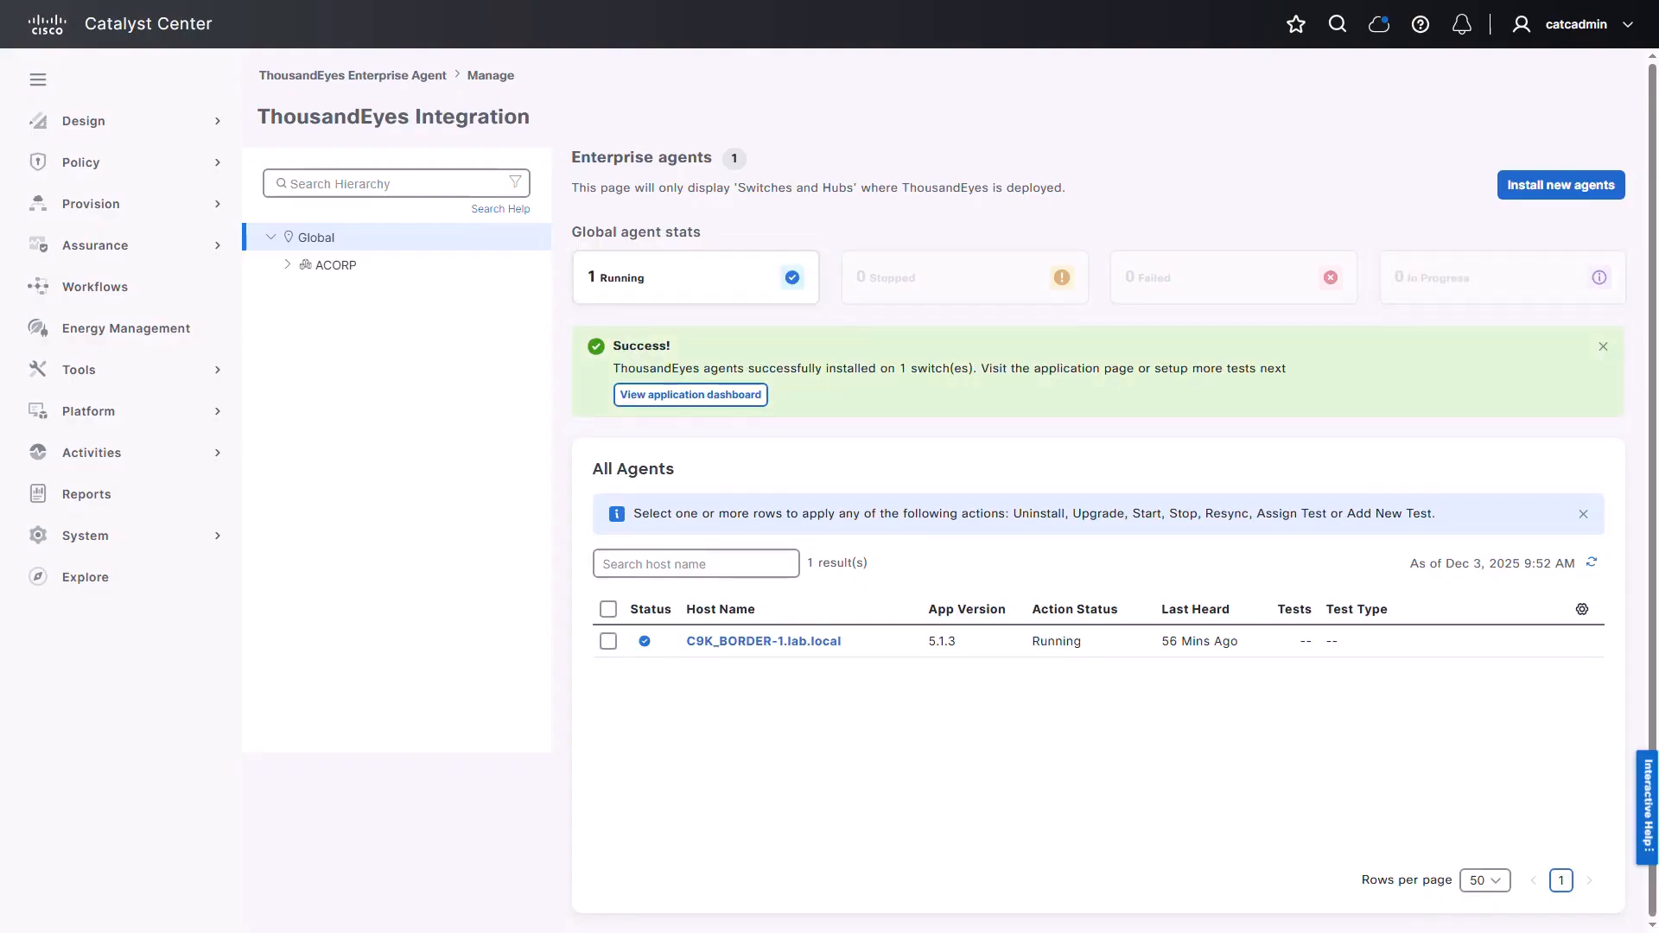
{"action": "left_click", "coordinate": [74, 208]}
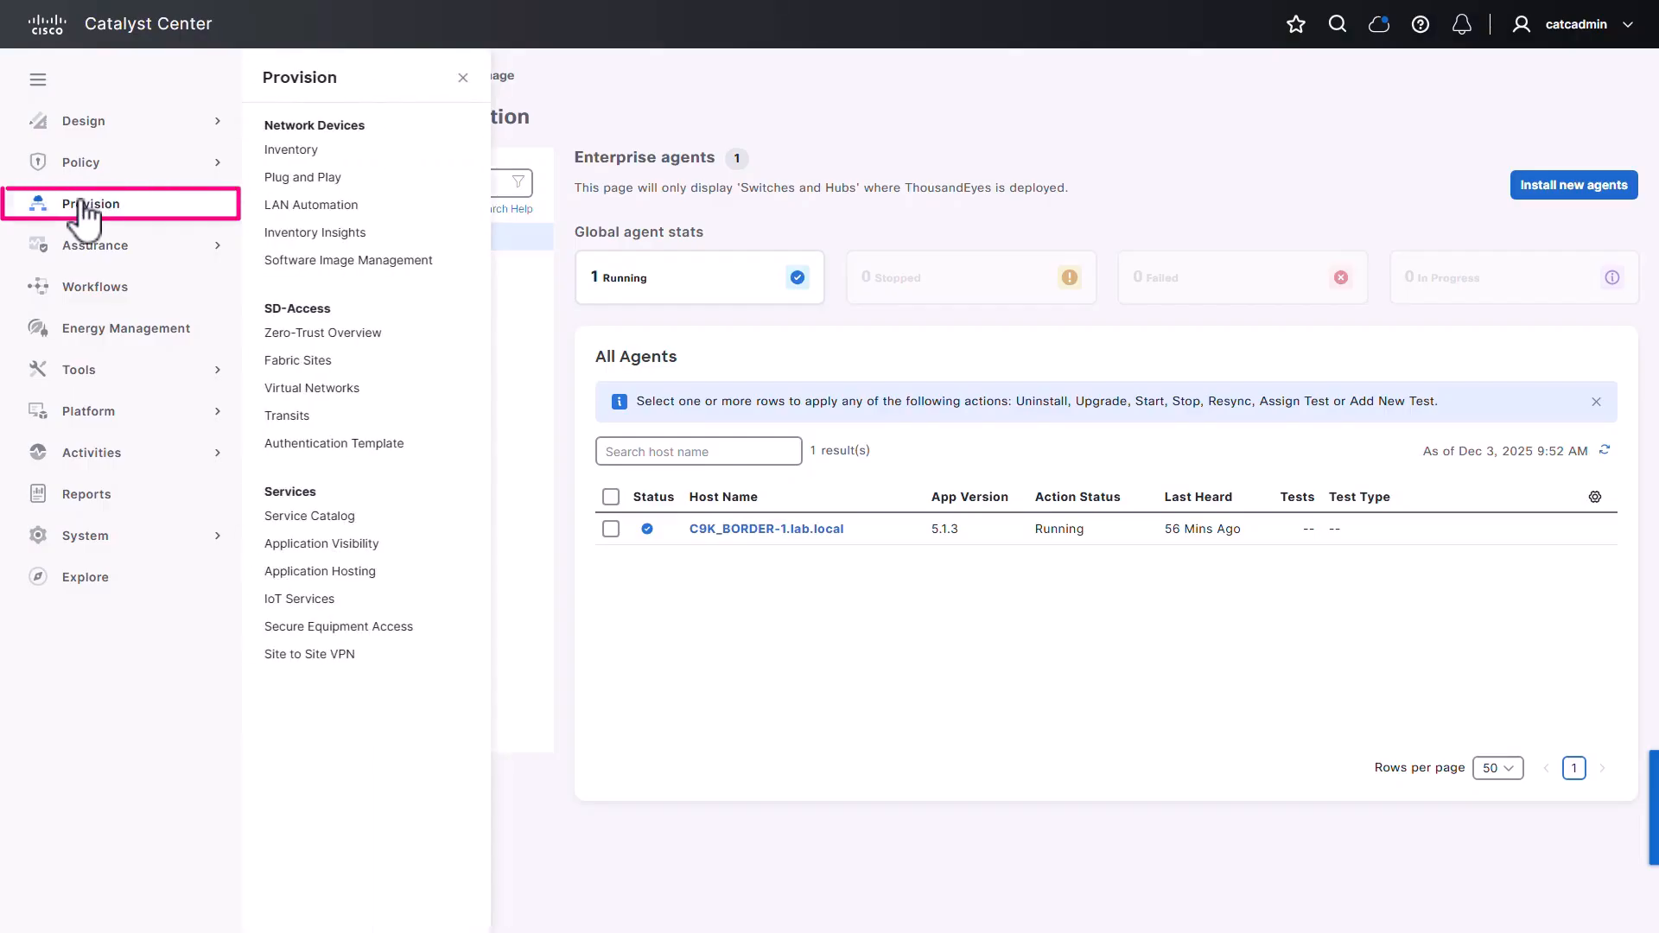
{"action": "left_click", "coordinate": [326, 517]}
{"action": "left_click", "coordinate": [584, 269]}
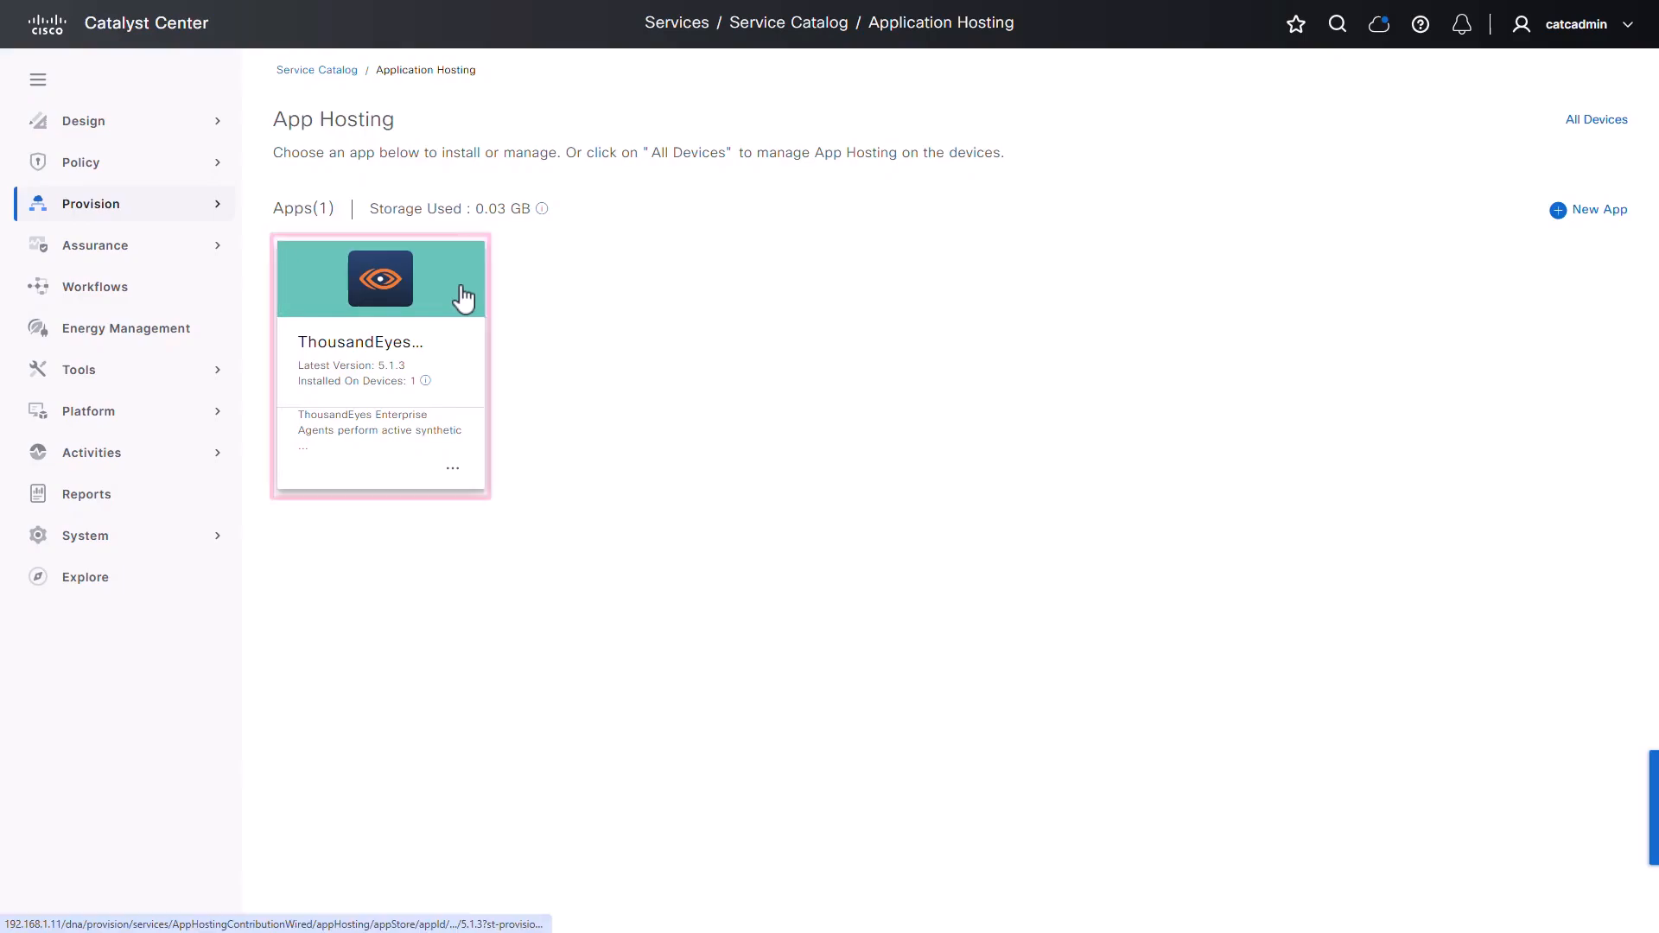
{"action": "left_click", "coordinate": [464, 298]}
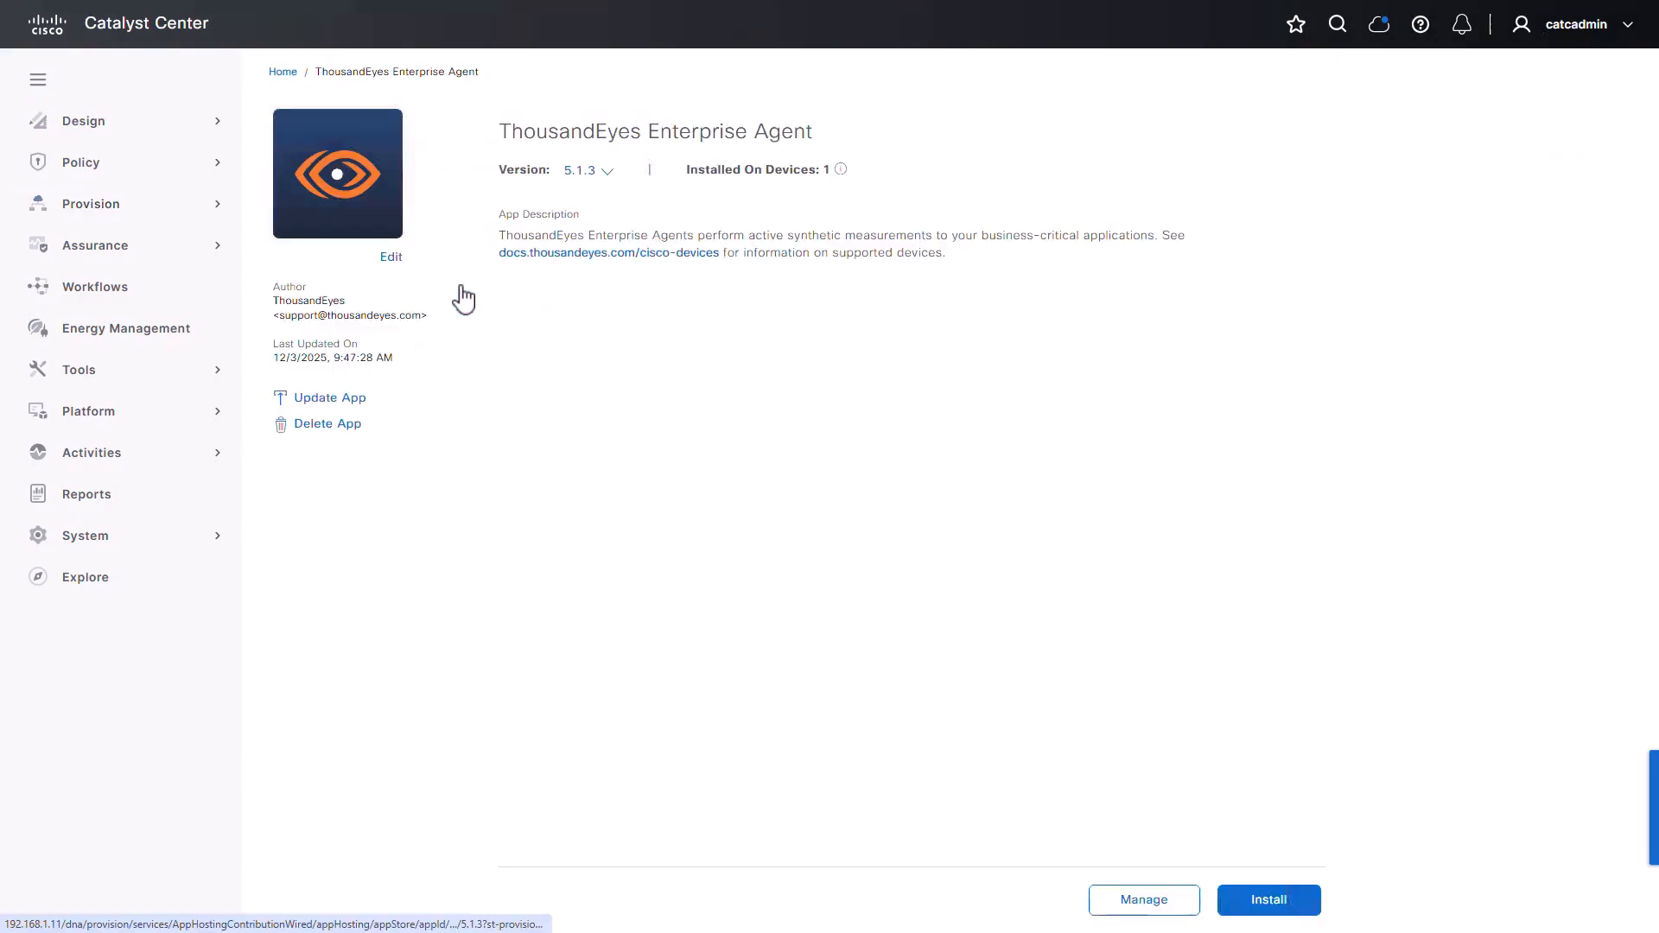
{"action": "left_click", "coordinate": [1187, 907]}
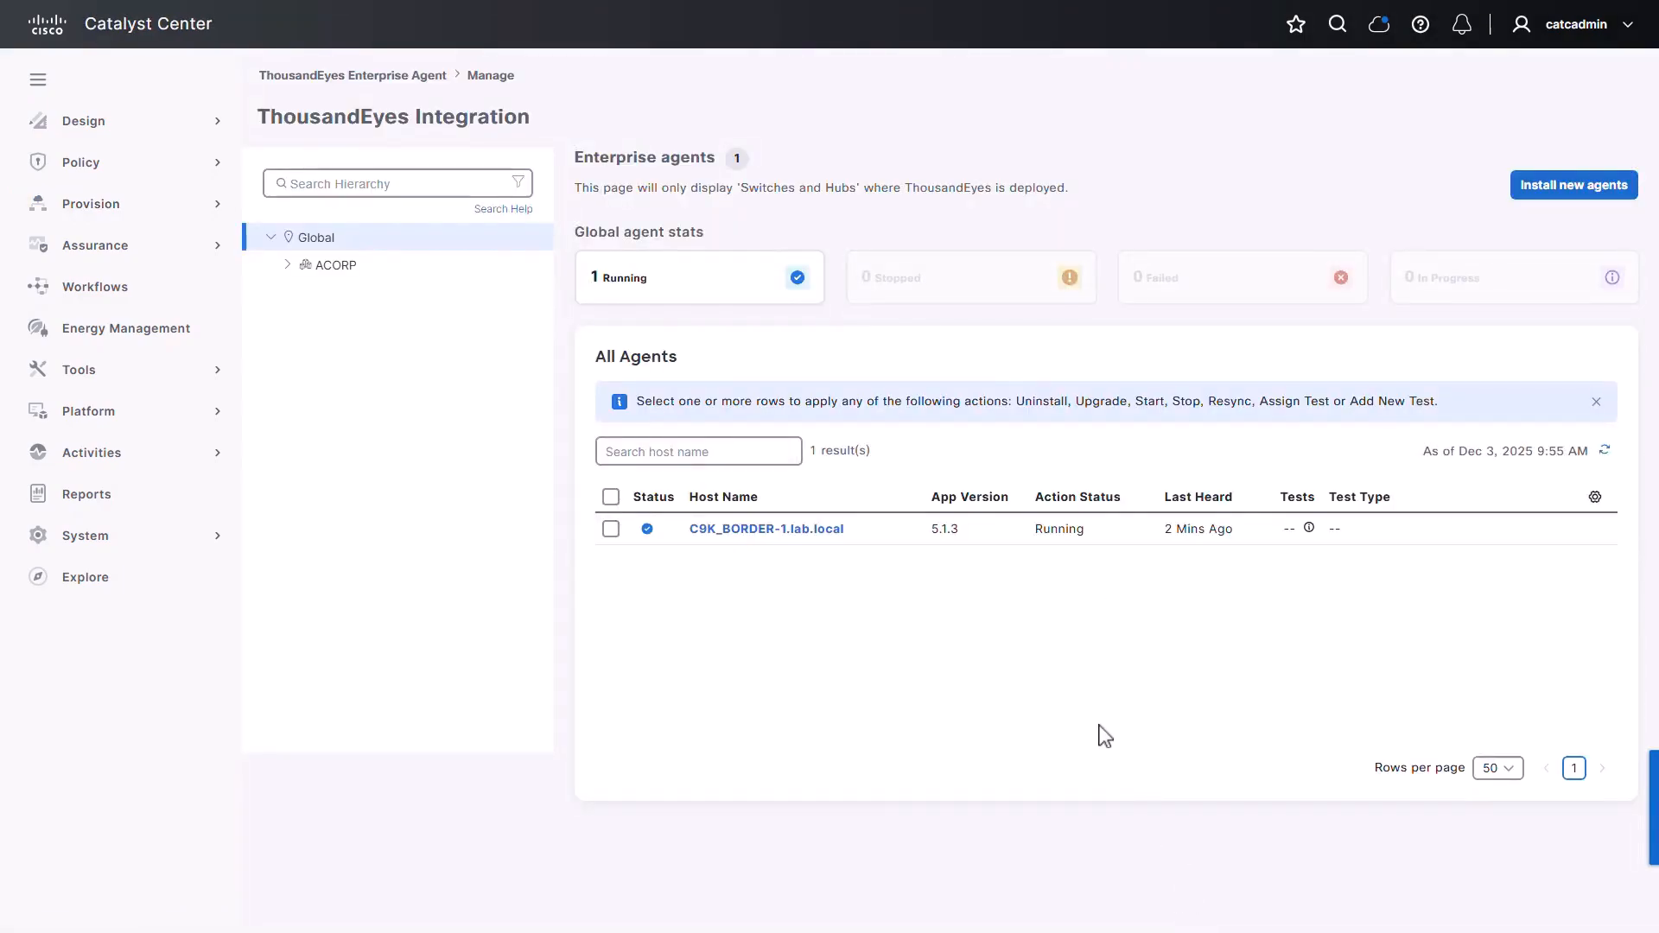
{"action": "left_click", "coordinate": [611, 528]}
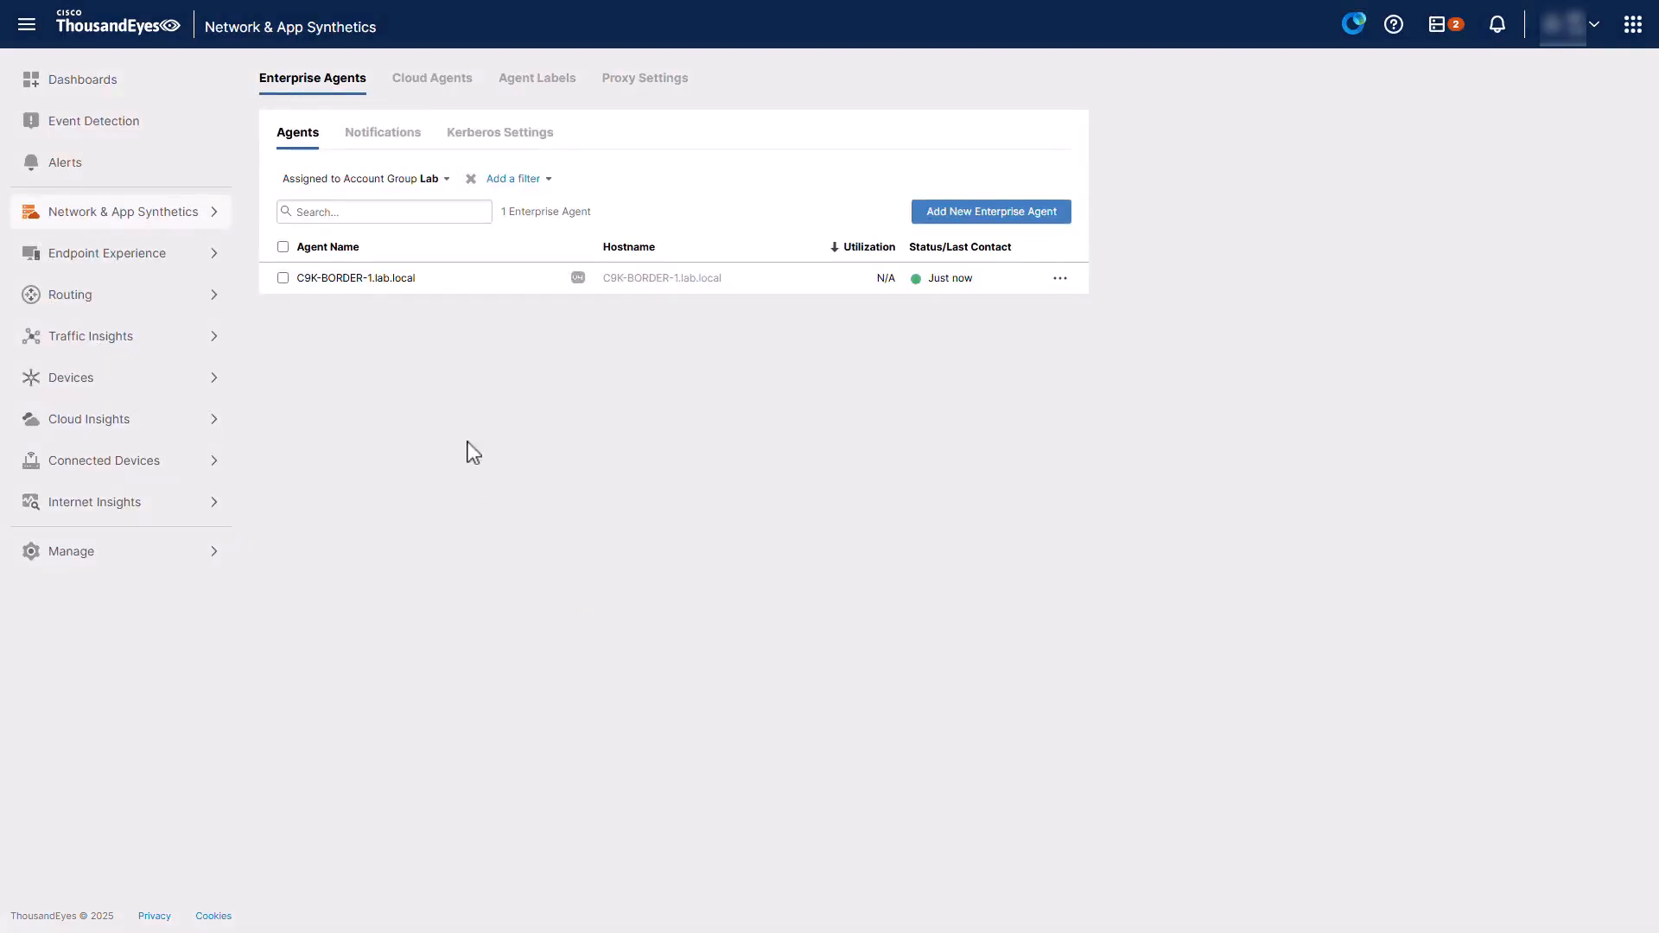
Open the C9K-BORDER-1.lab.local agent row to view its Online status and details
{"action": "left_click", "coordinate": [412, 290]}
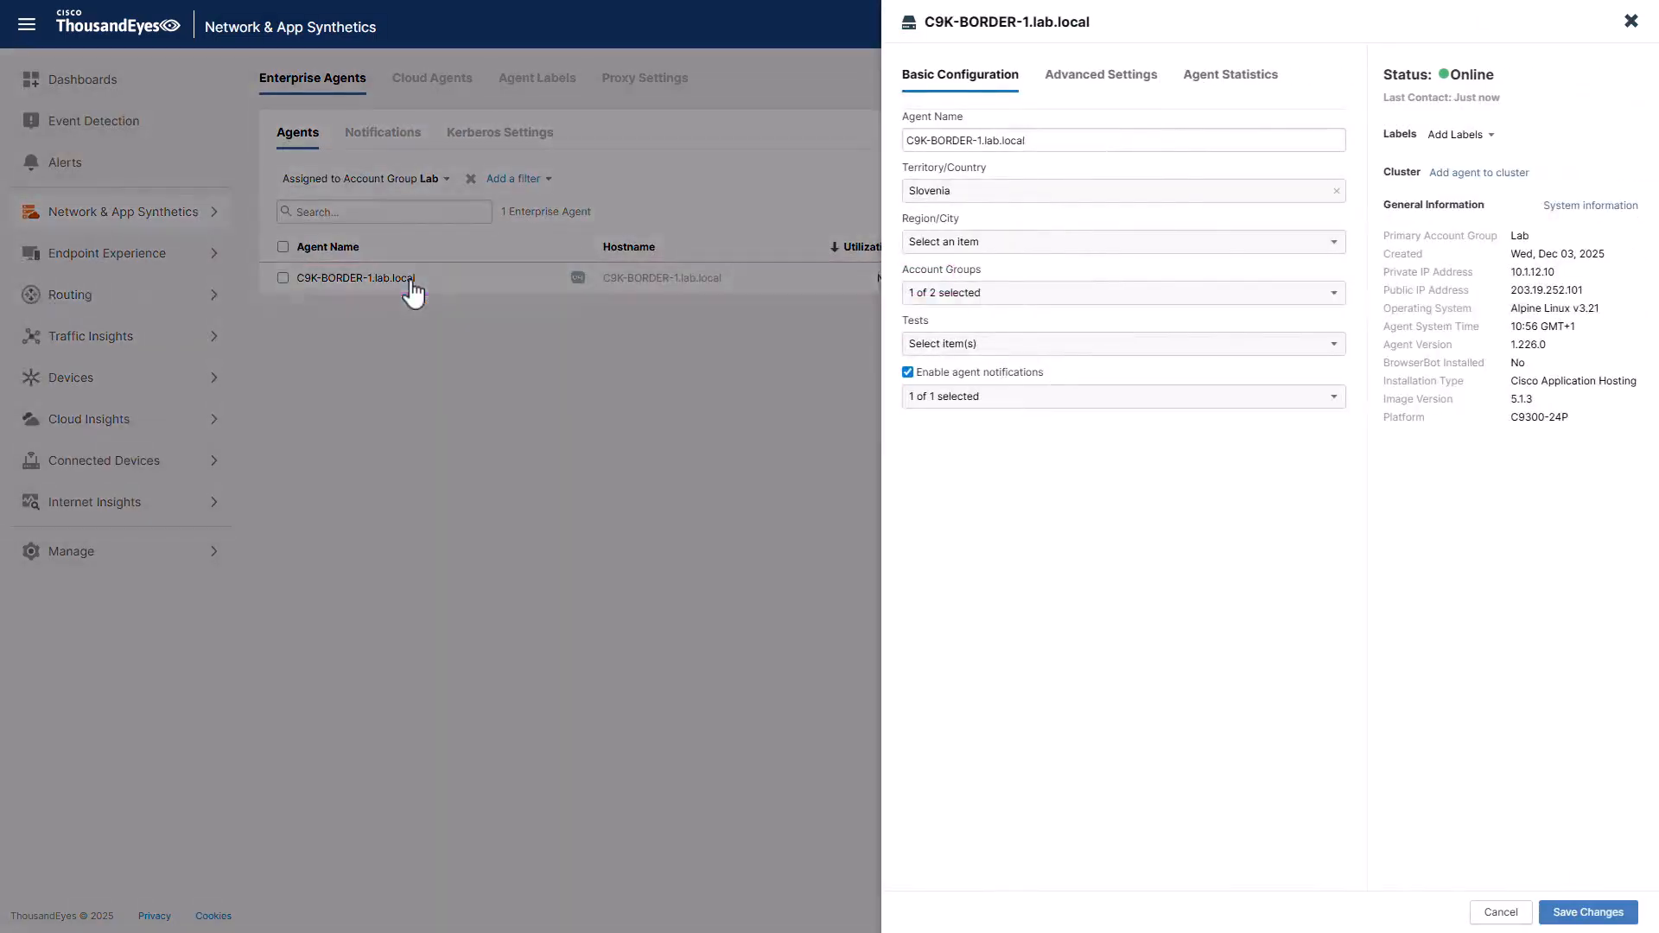